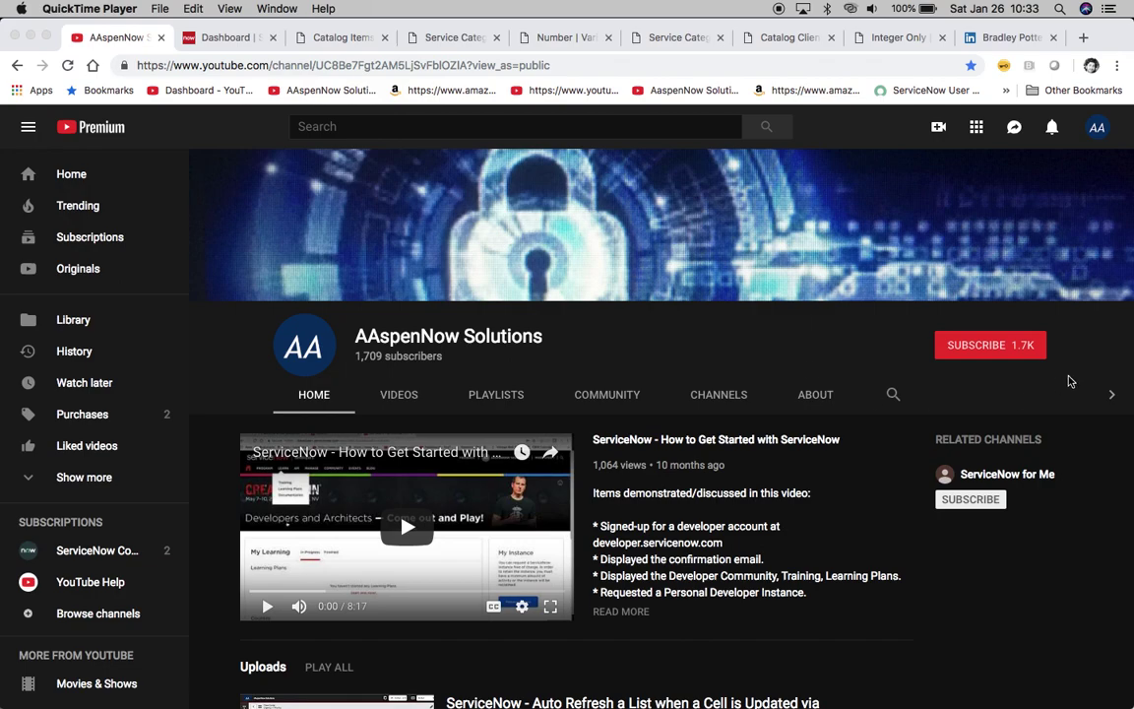
# Switch from YouTube to the ServiceNow catalog items and examine the variables of the Service Category Request record producer.
pyautogui.click(338, 40)
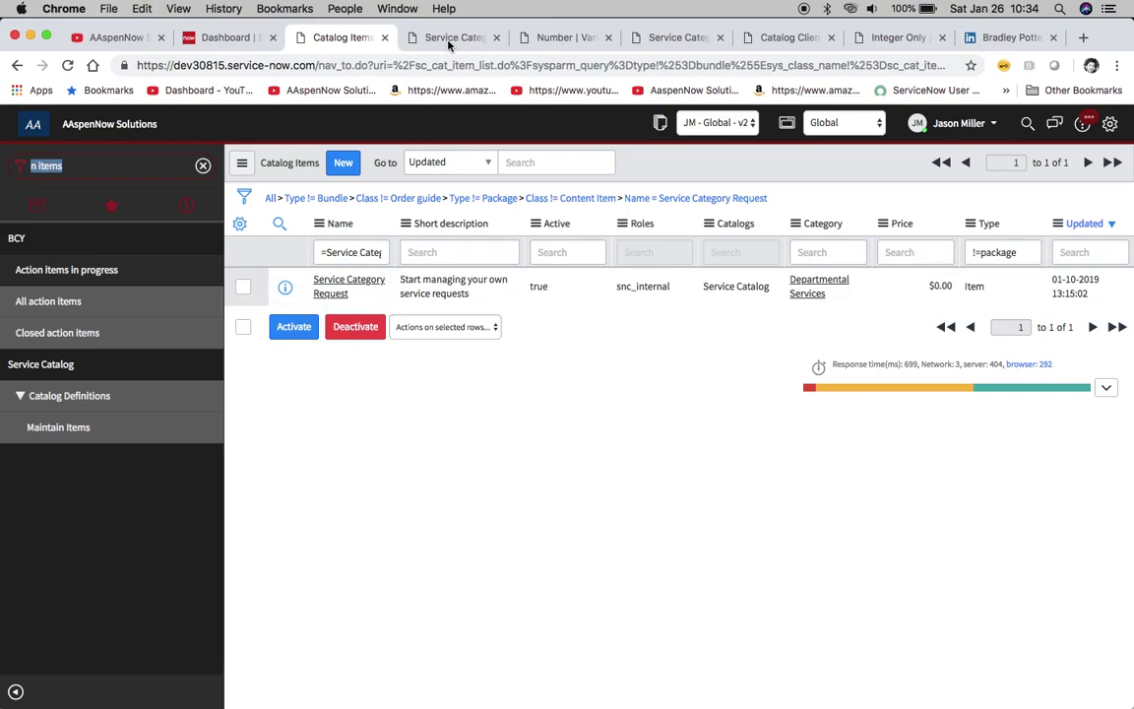
pyautogui.click(448, 38)
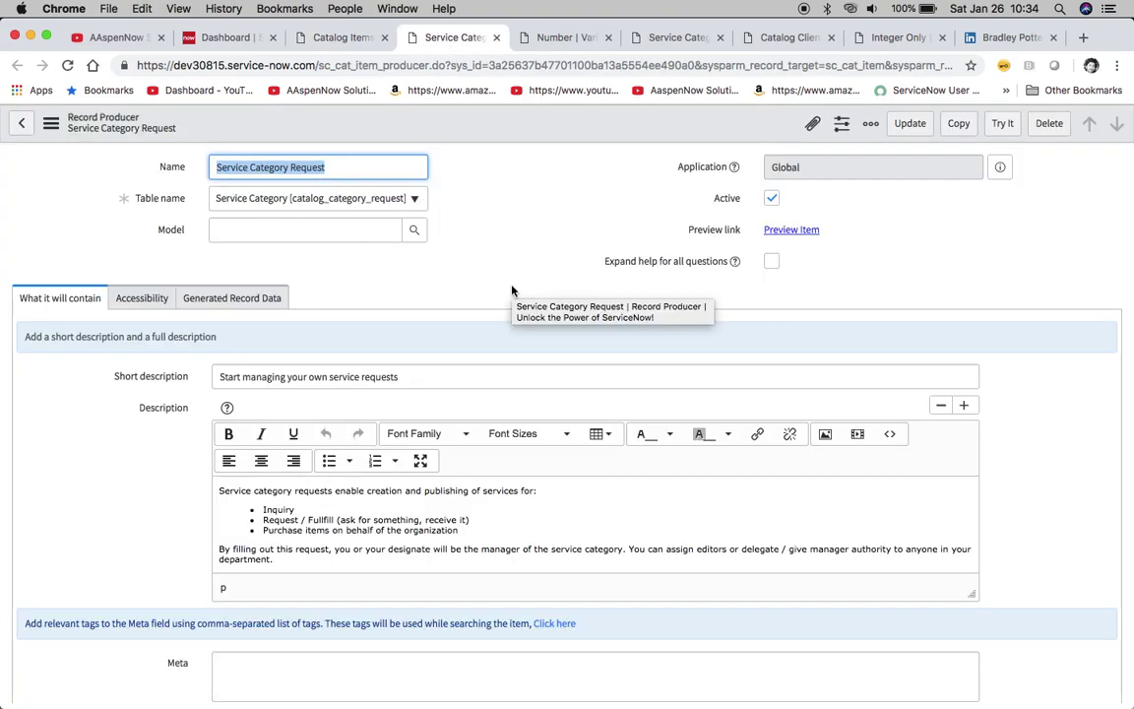
pyautogui.scroll(-5, 106, 467)
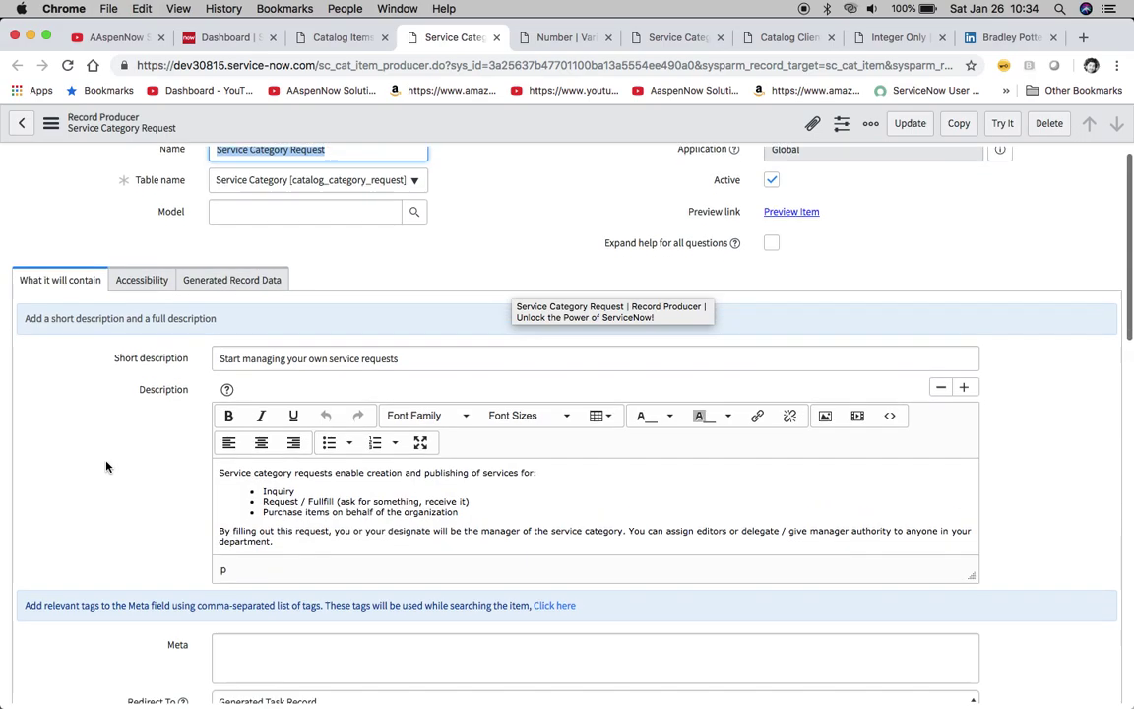
pyautogui.scroll(-8, 107, 467)
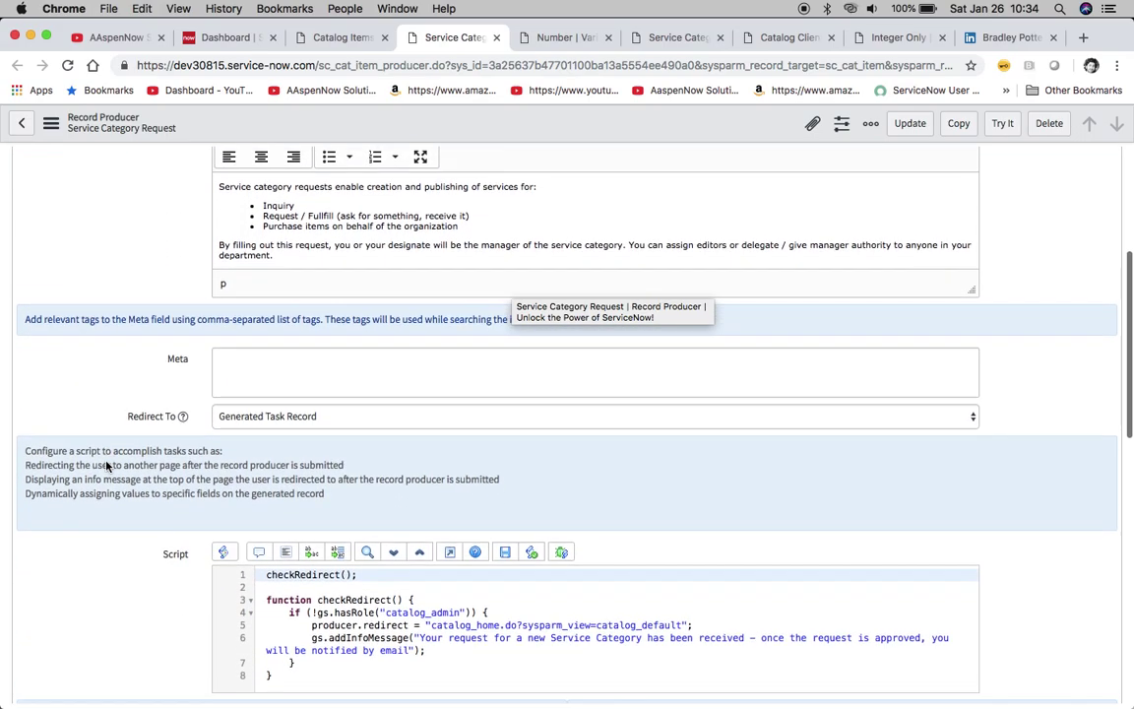
pyautogui.scroll(-6, 106, 466)
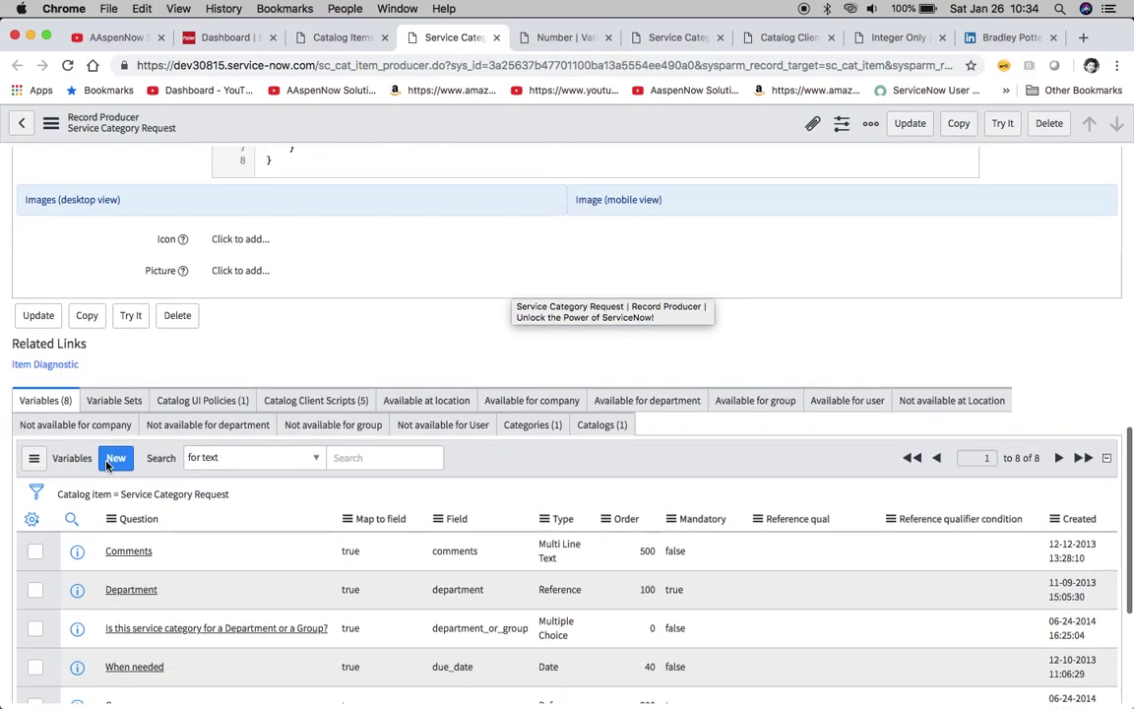
pyautogui.scroll(-1, 106, 466)
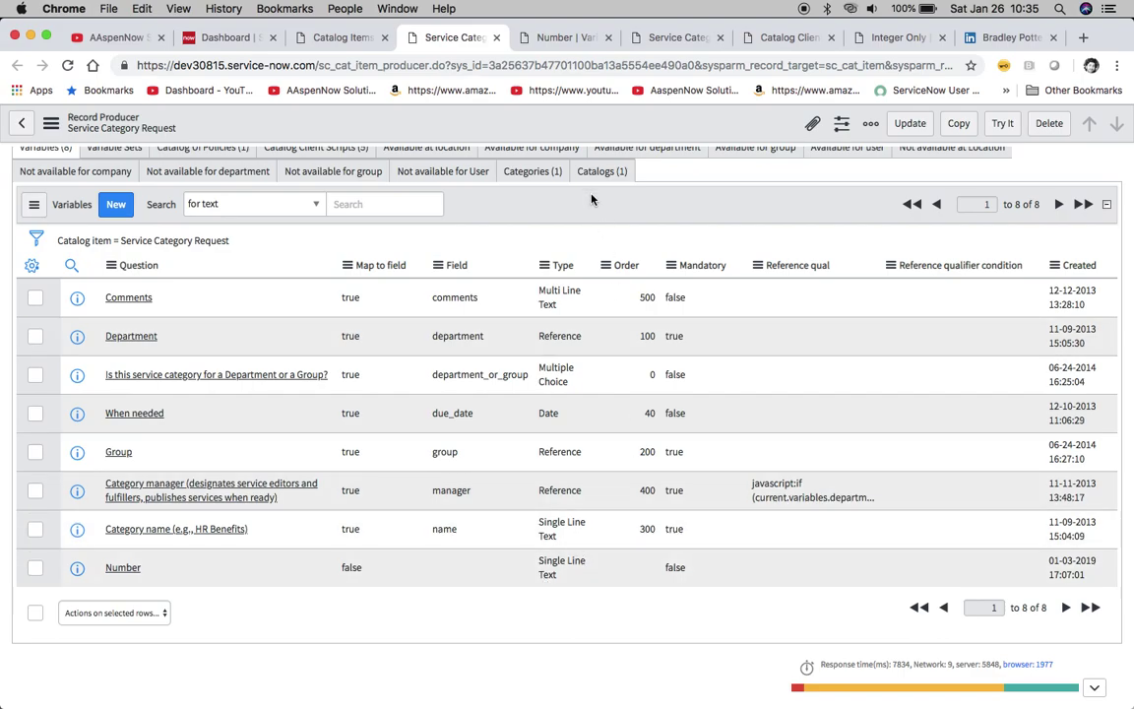
# Examine the variable types available for the Number variable of Service Category Request, keeping Single Line Text.
pyautogui.click(551, 44)
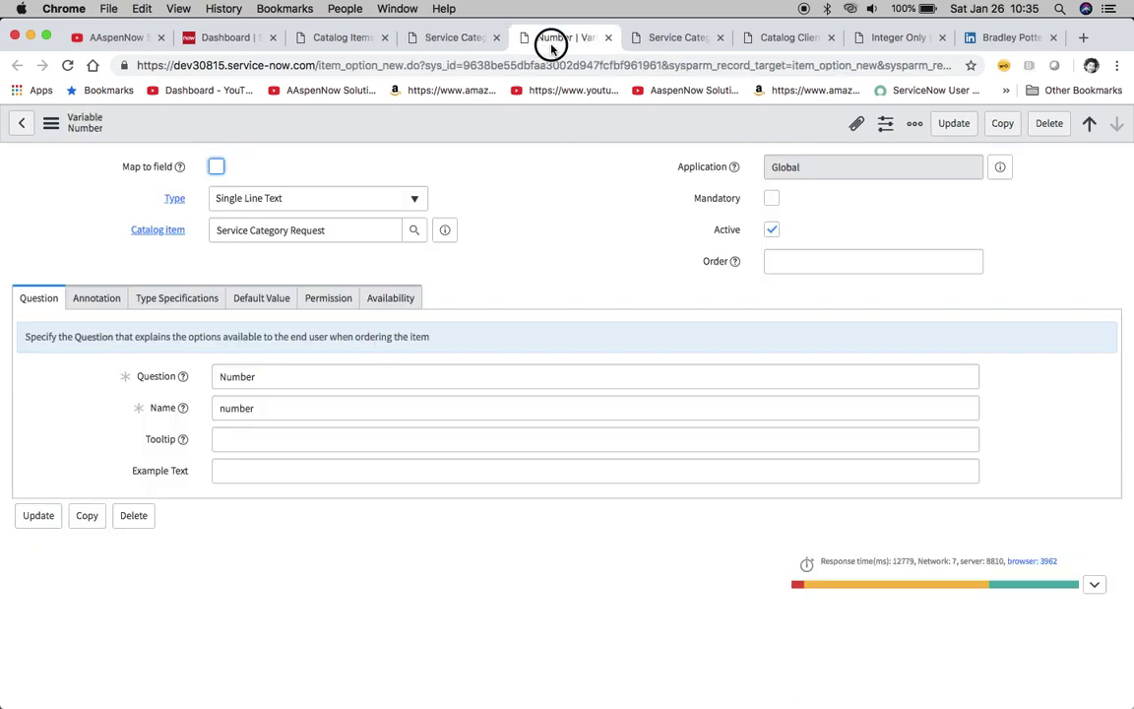
pyautogui.click(418, 202)
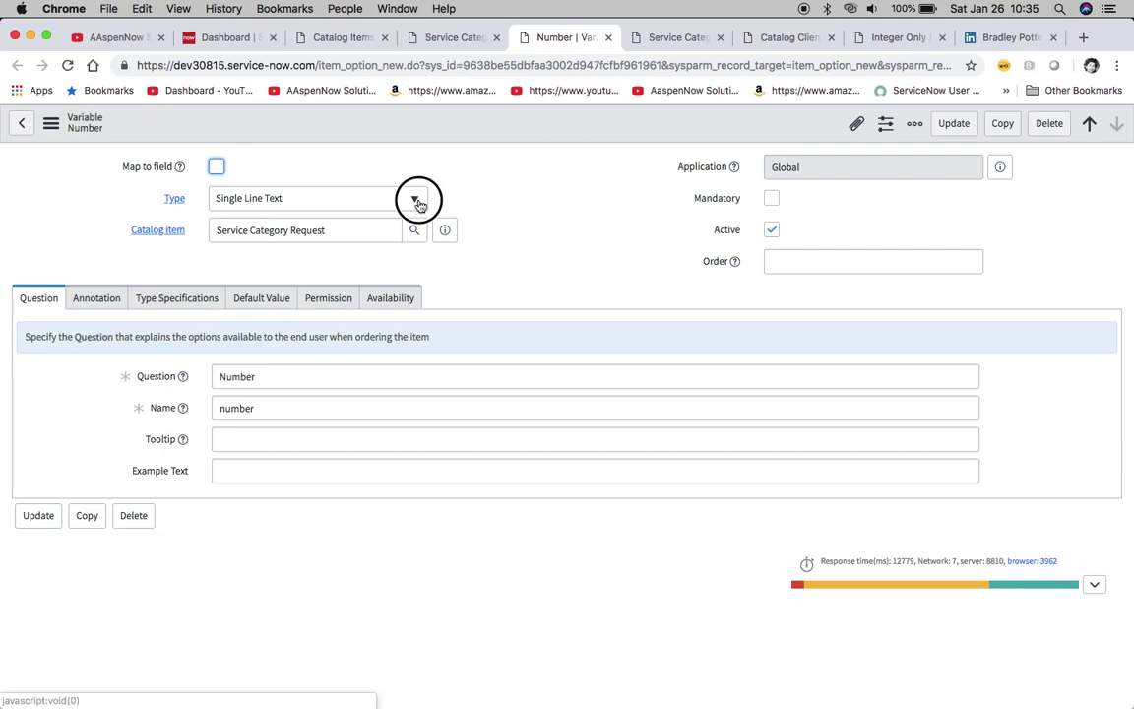
pyautogui.scroll(5, 391, 332)
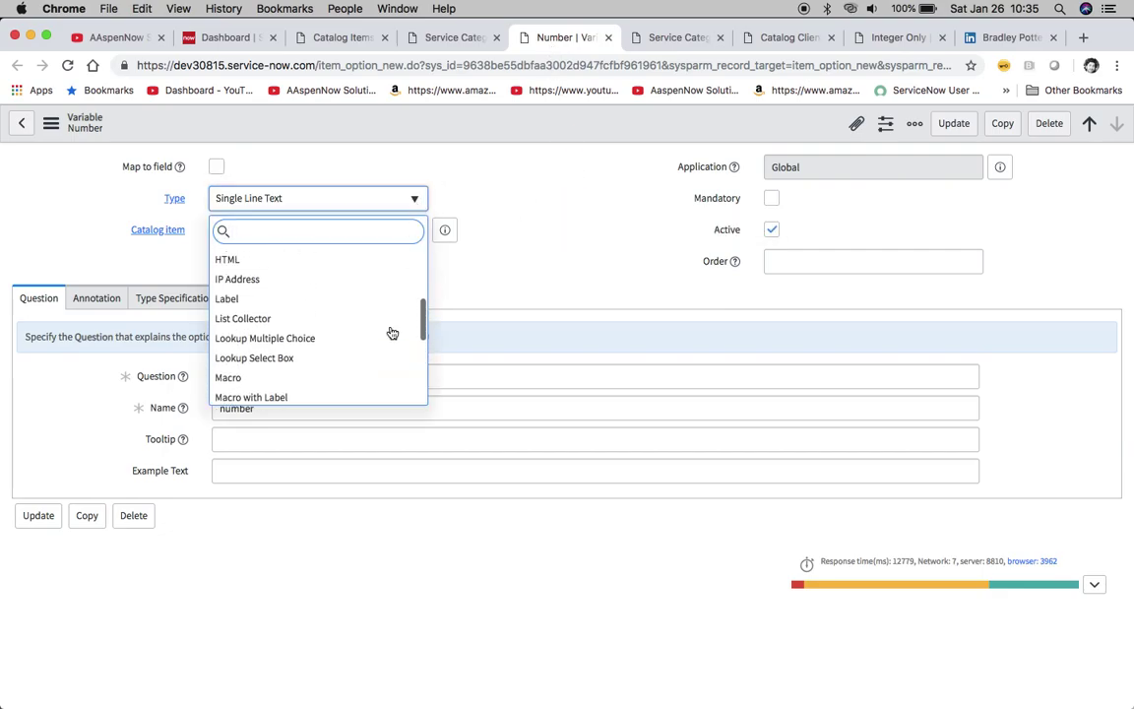
pyautogui.scroll(4, 364, 314)
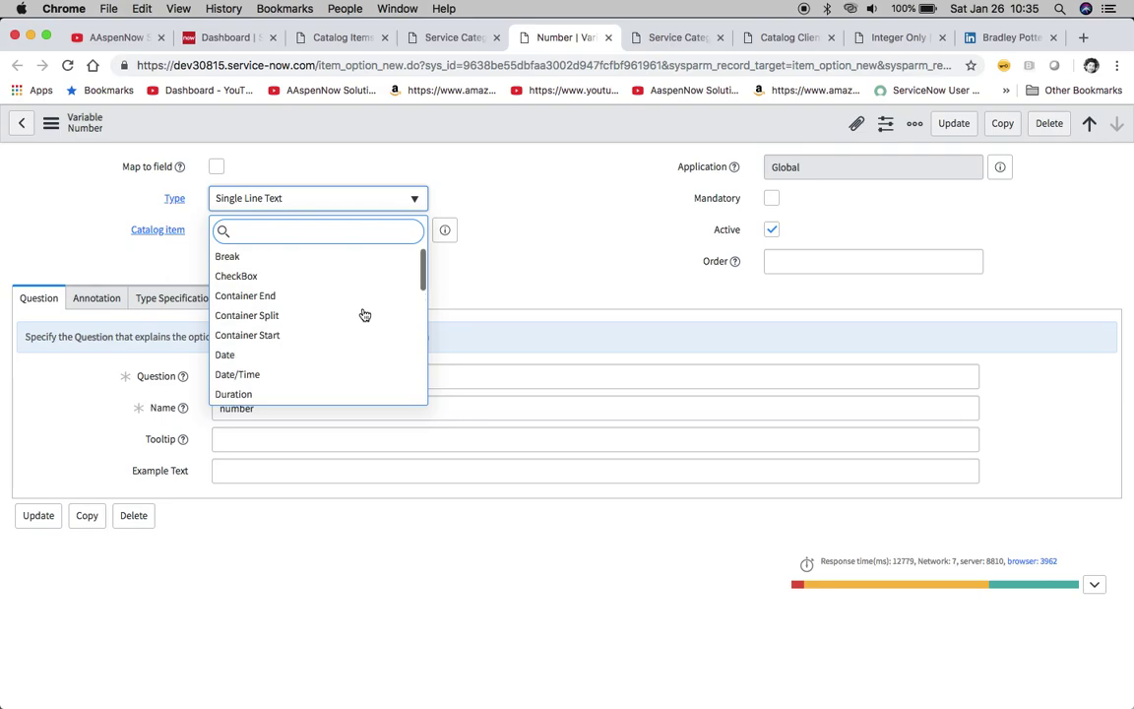
pyautogui.scroll(-5, 345, 317)
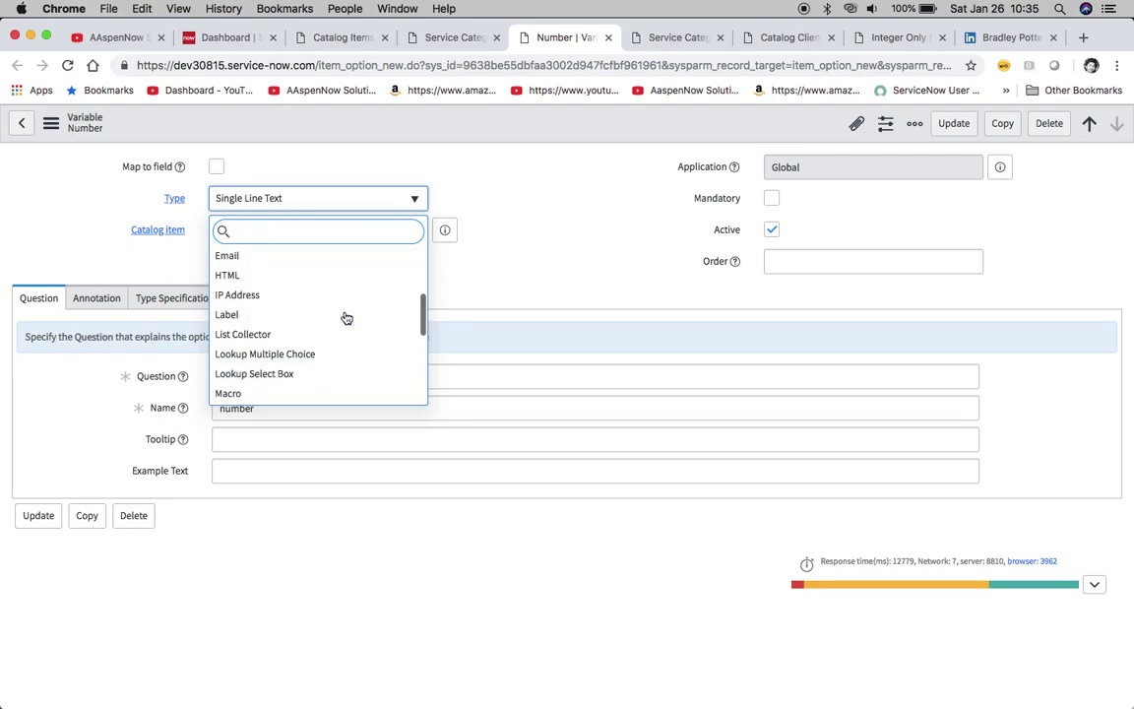
pyautogui.scroll(-5, 345, 317)
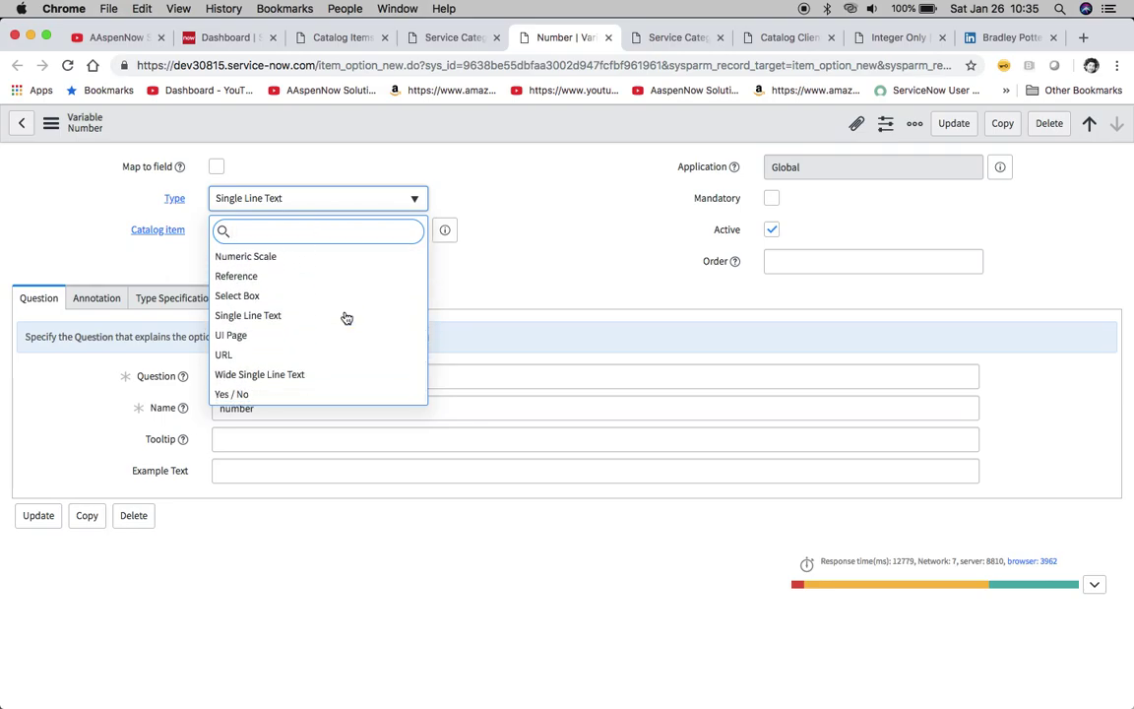
pyautogui.scroll(10, 347, 317)
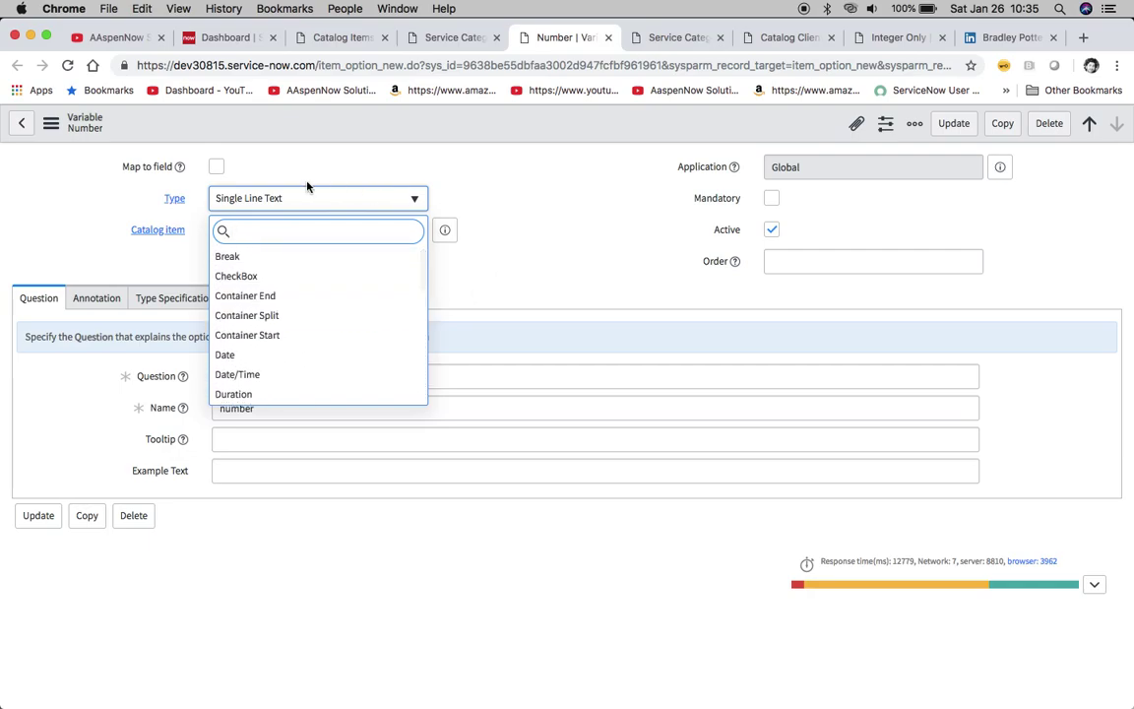
pyautogui.scroll(-5, 420, 297)
pyautogui.scroll(5, 420, 301)
pyautogui.click(536, 238)
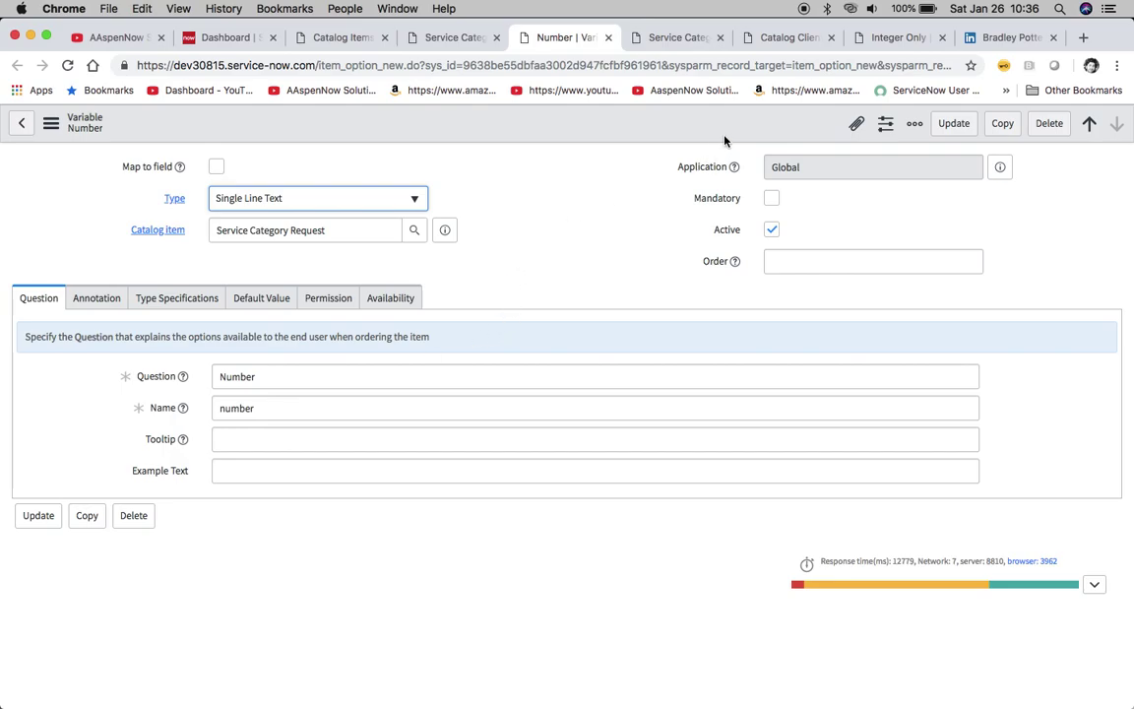
# Test the Number field on the Service Category Request order form with the text "one" and dismiss the alert.
pyautogui.click(677, 37)
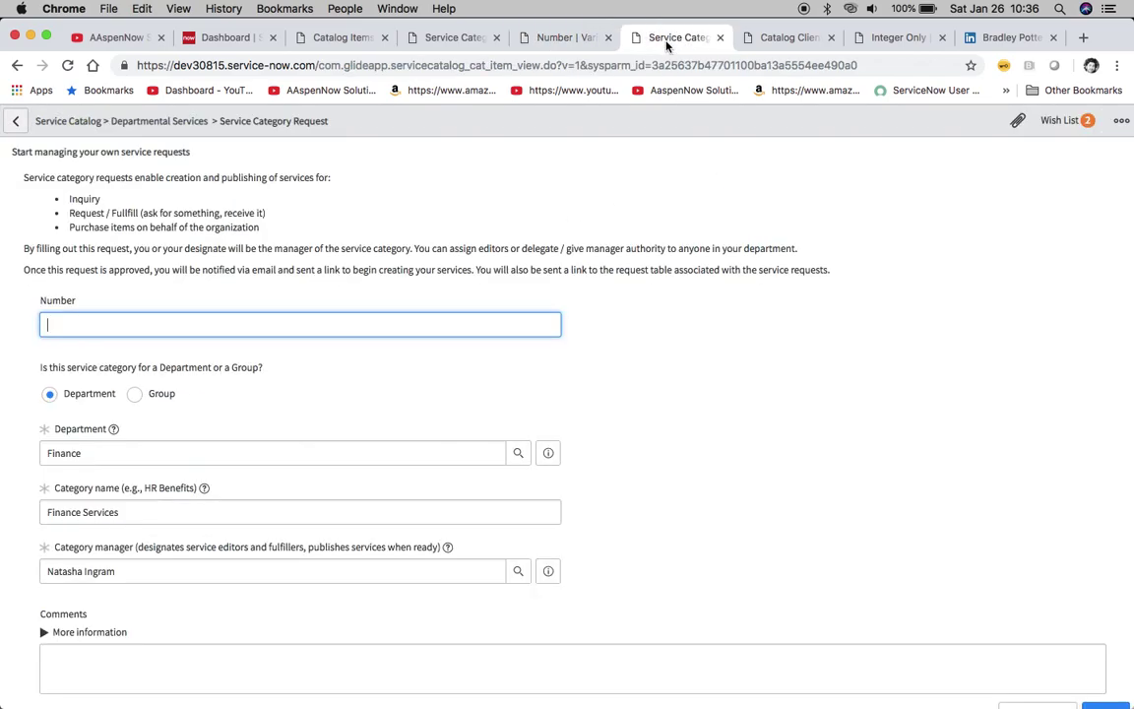
pyautogui.click(562, 38)
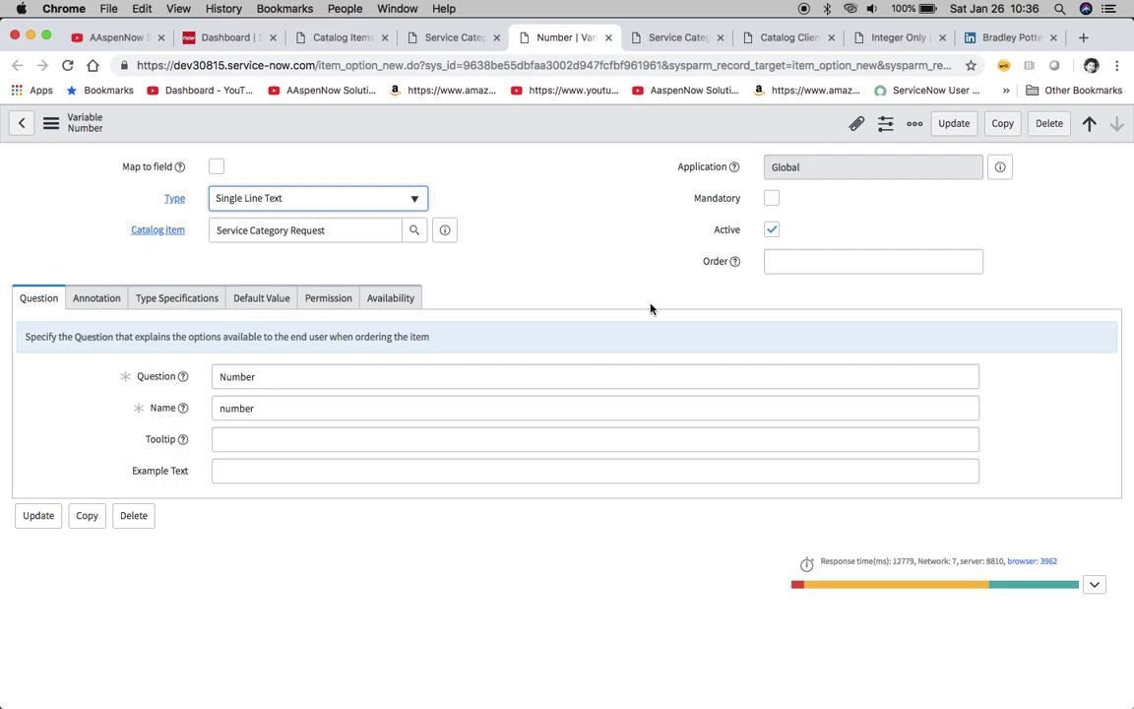
pyautogui.click(436, 39)
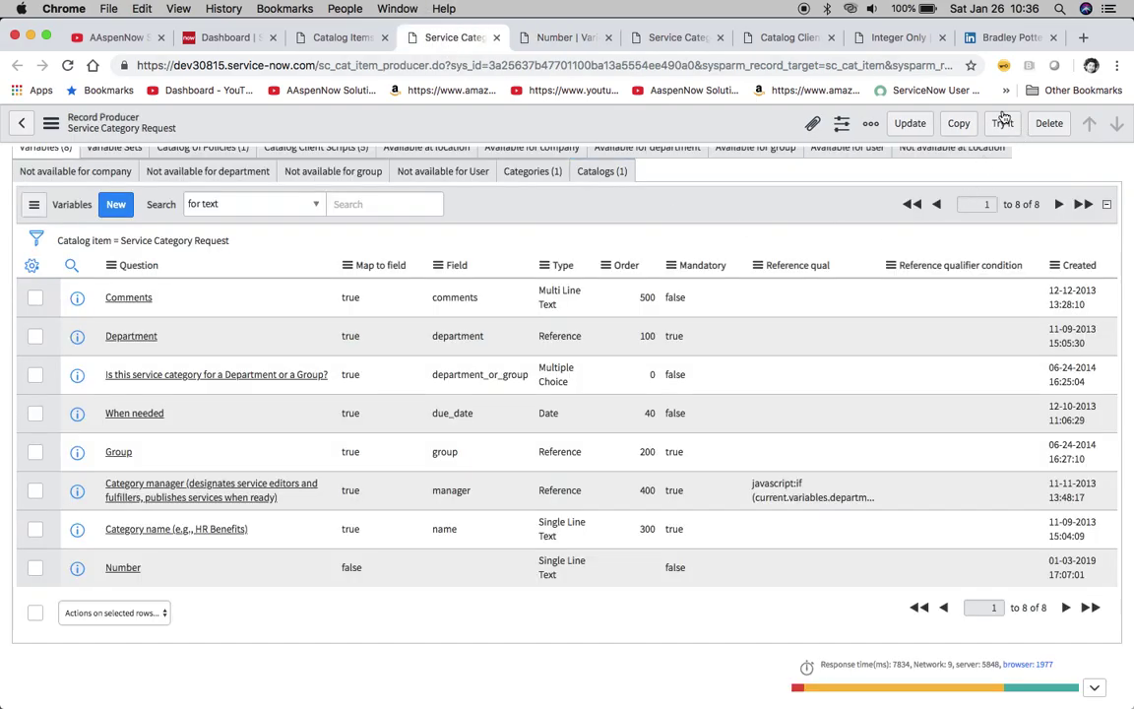
pyautogui.click(666, 39)
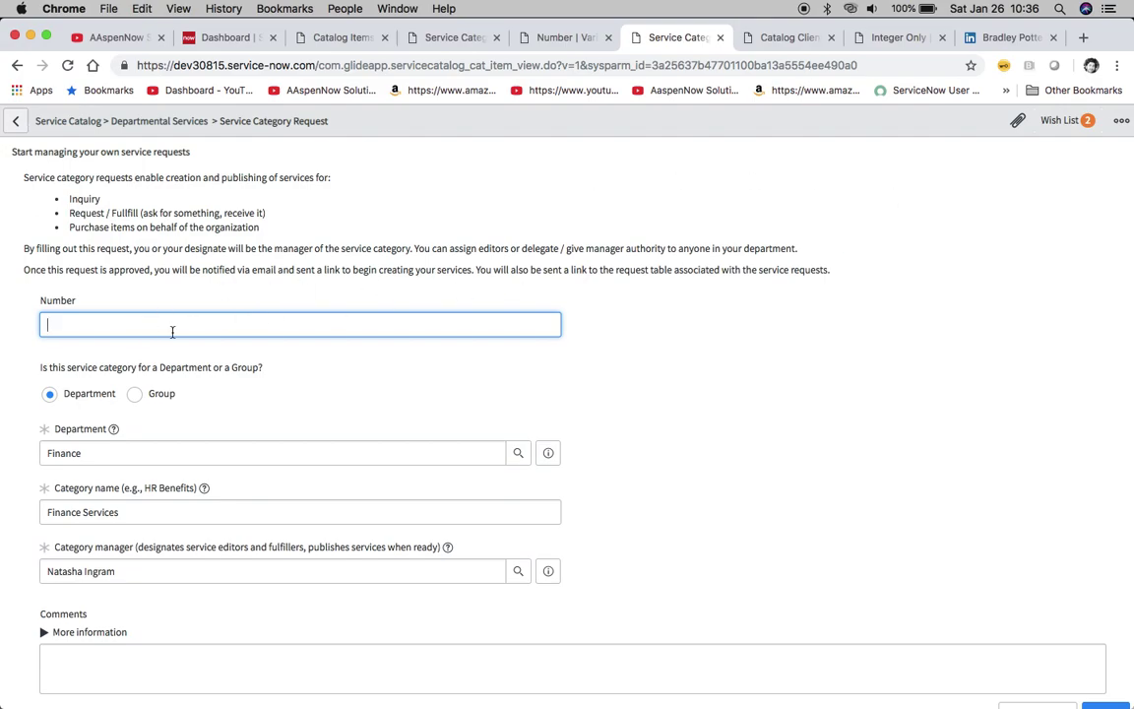
pyautogui.write('one')
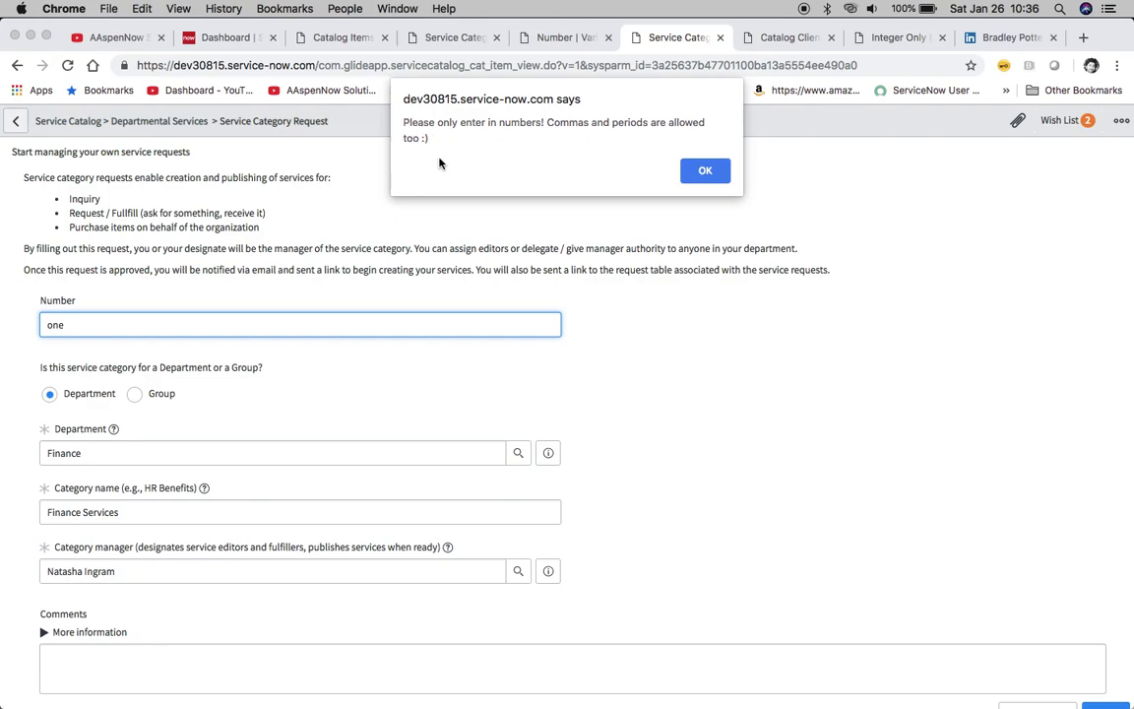
pyautogui.click(705, 170)
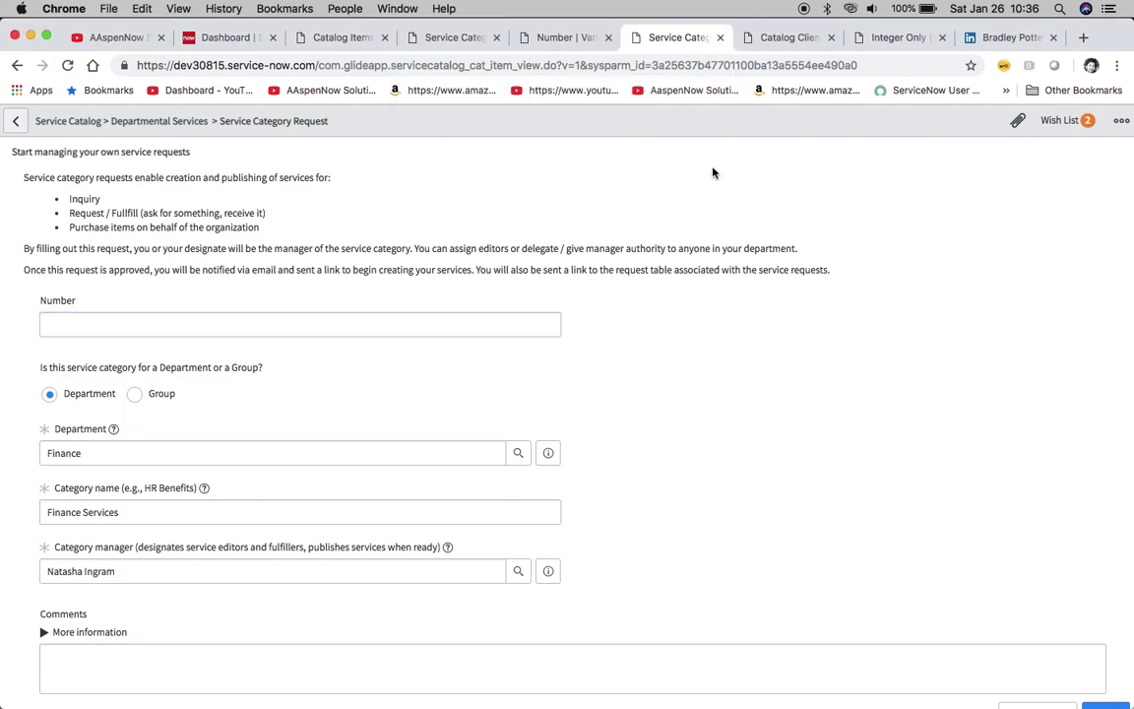
# Look up the catalog client scripts by filtering the navigator for "g cli" and locate the Integer Only script.
pyautogui.click(994, 38)
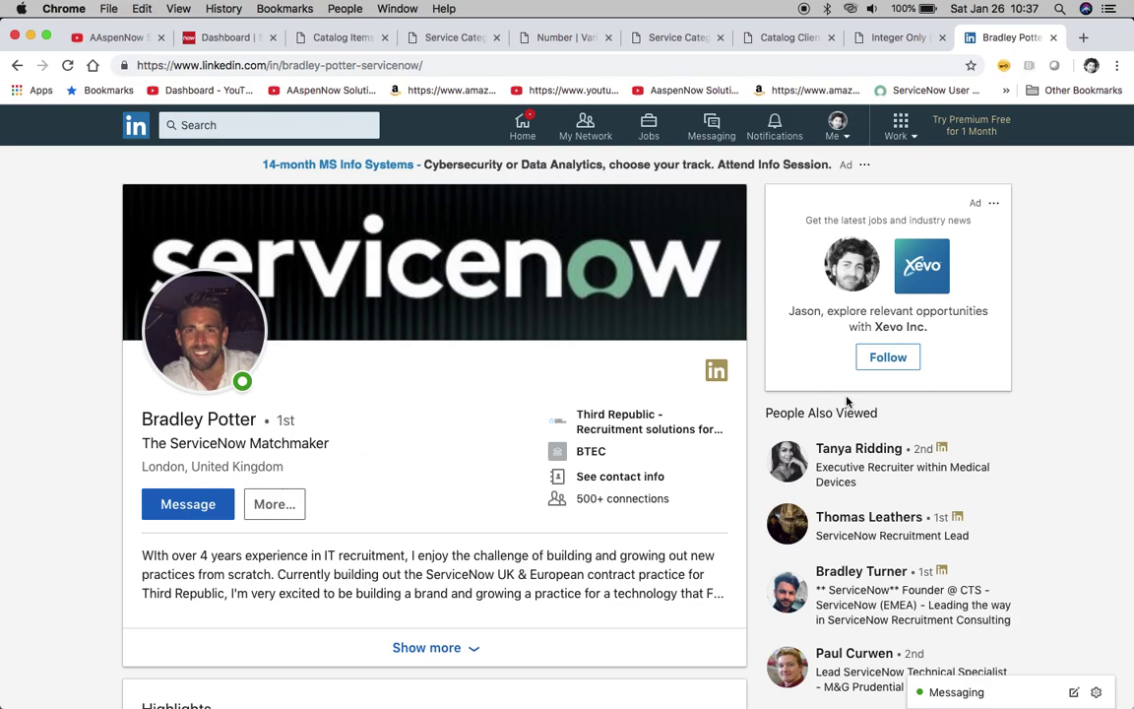
pyautogui.click(788, 38)
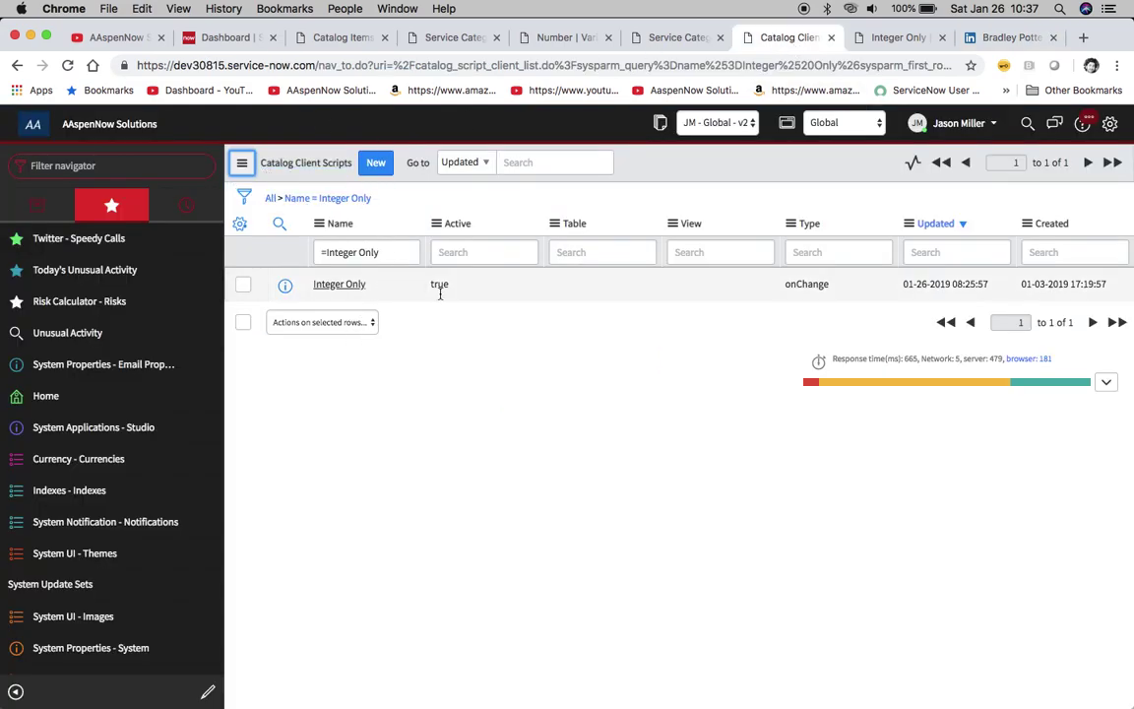
pyautogui.click(56, 165)
pyautogui.write('g')
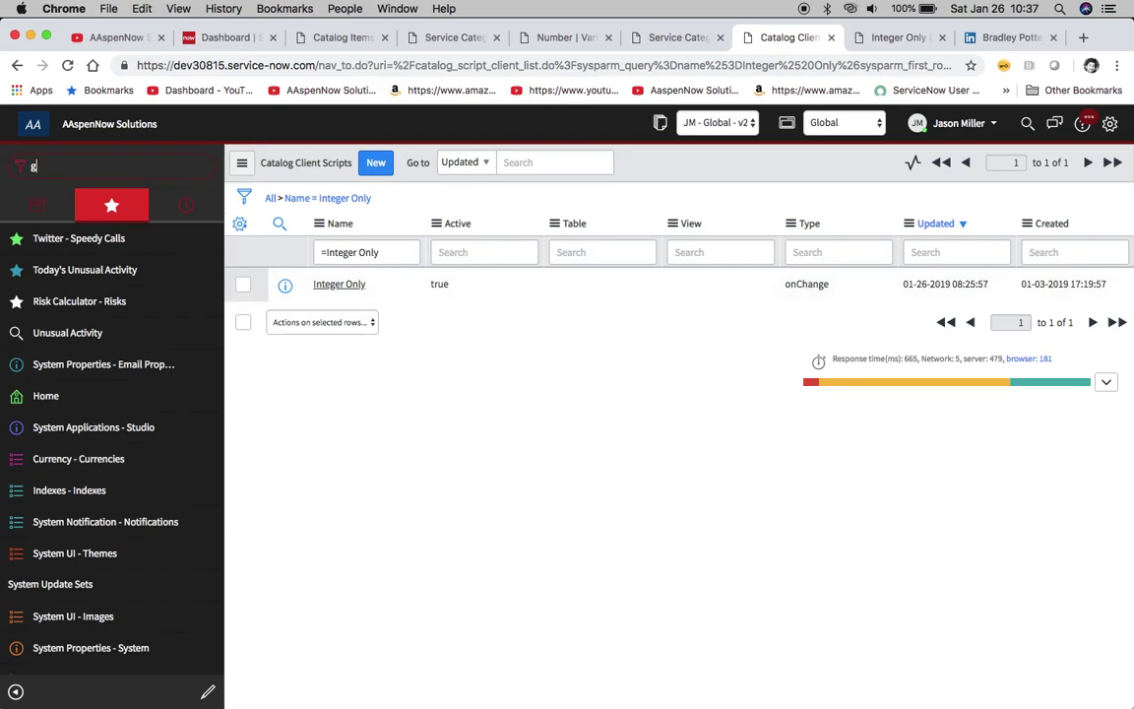
pyautogui.write(' cli')
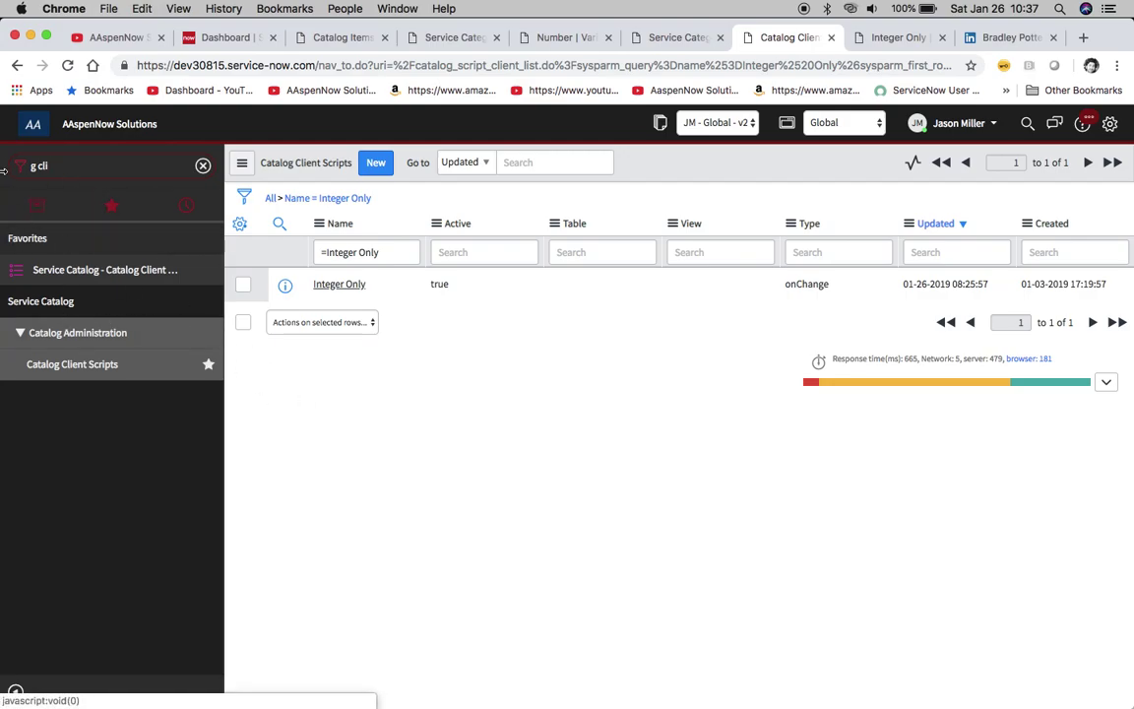
pyautogui.click(886, 40)
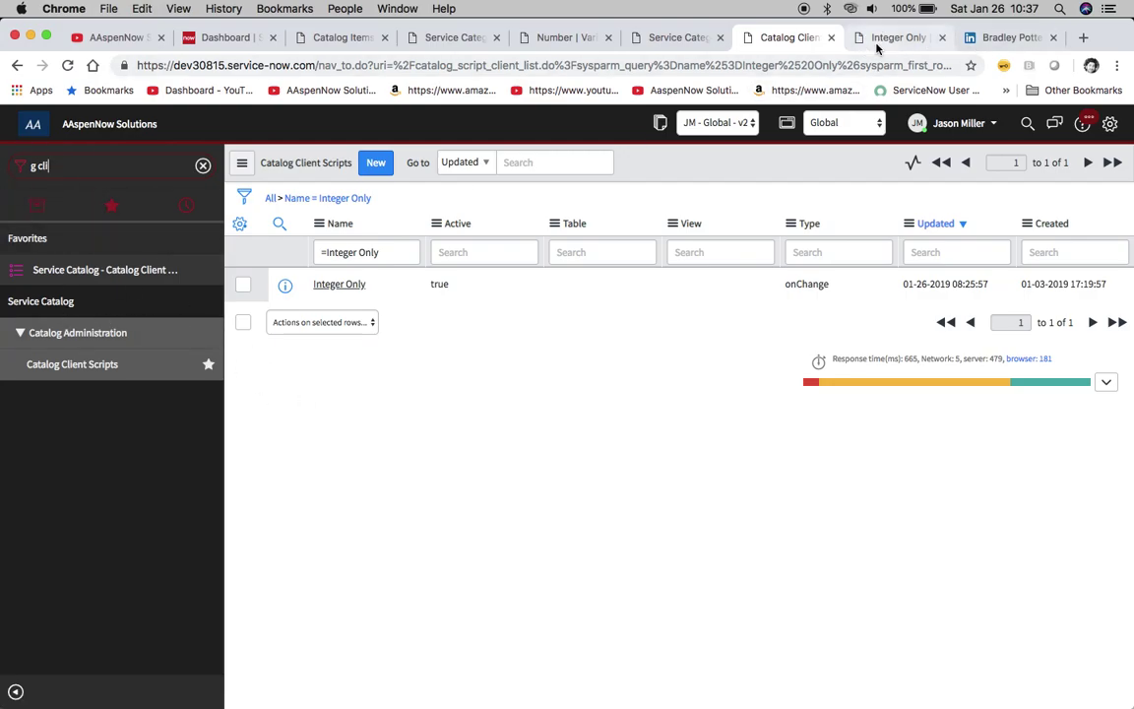
pyautogui.click(780, 36)
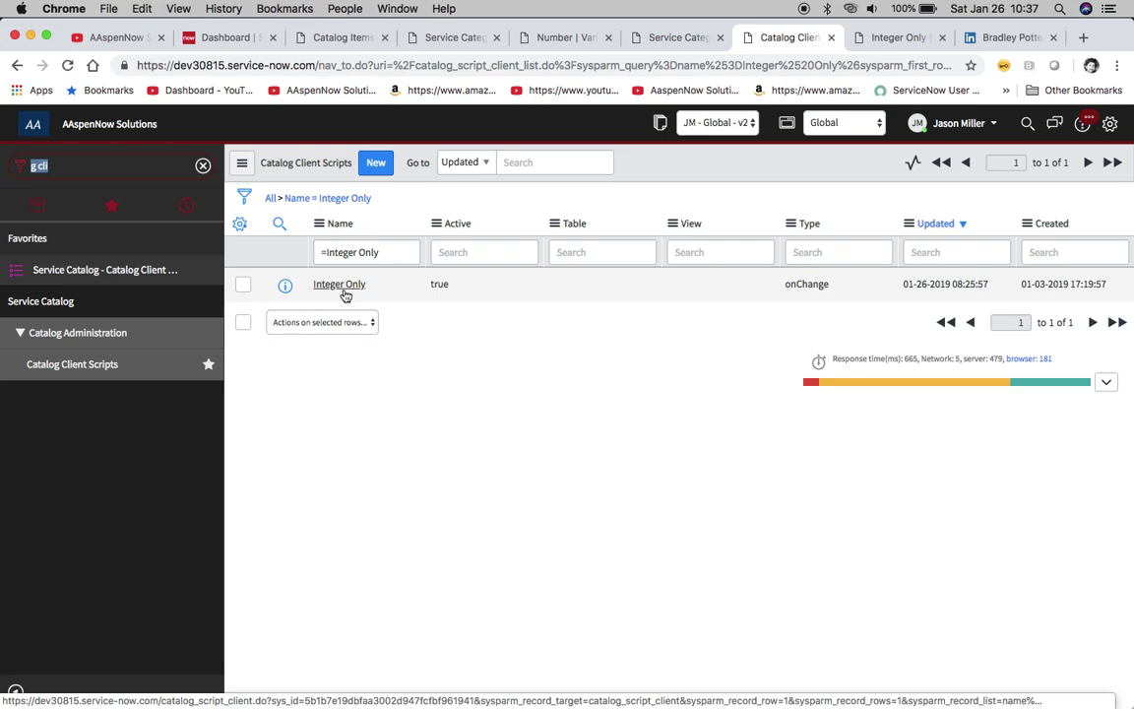
# Examine the Integer Only client script's settings and the allowed characters in its regular expression.
pyautogui.click(884, 37)
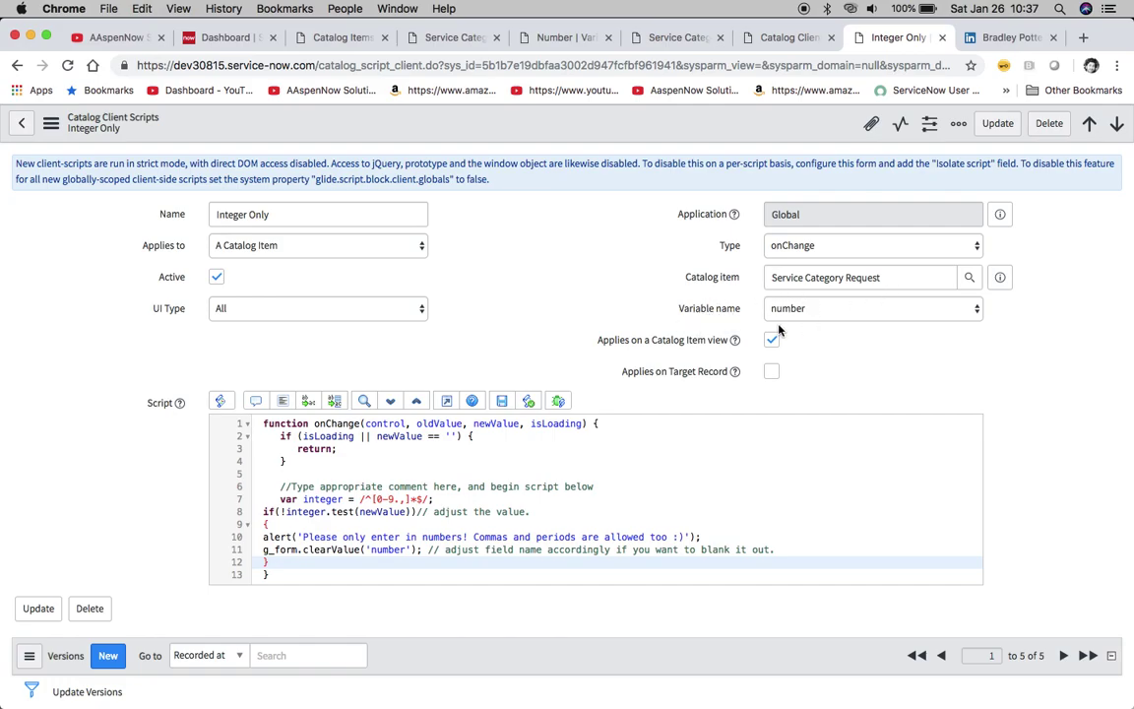
pyautogui.scroll(-1, 665, 443)
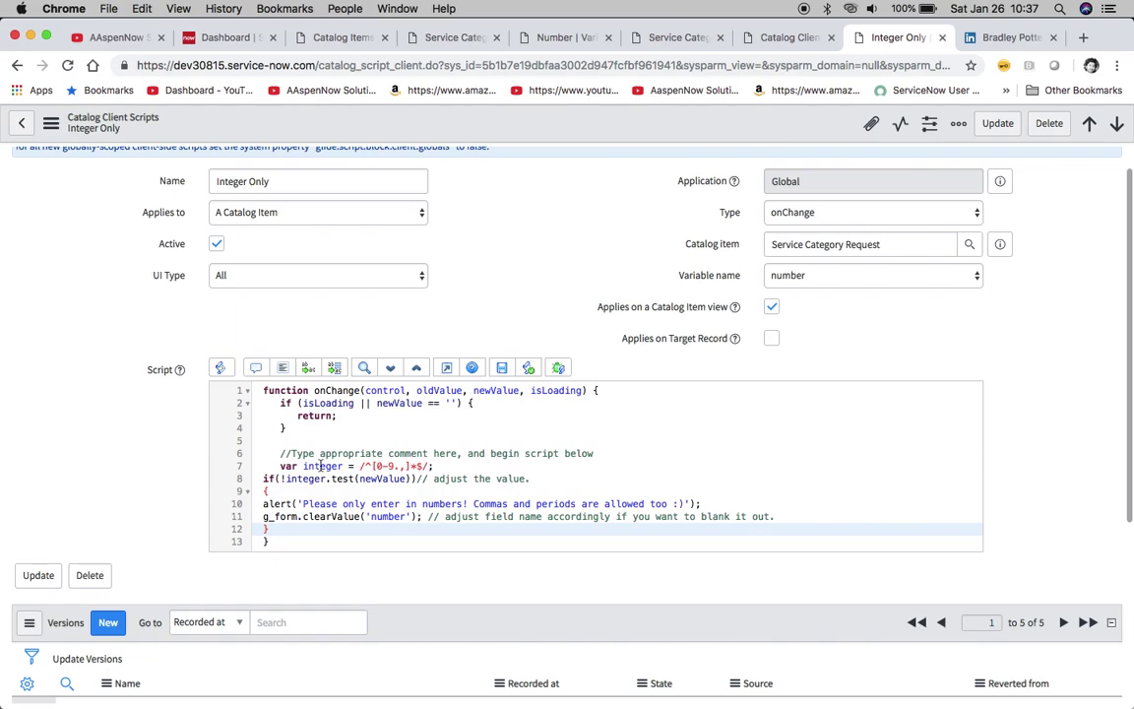
pyautogui.click(276, 466)
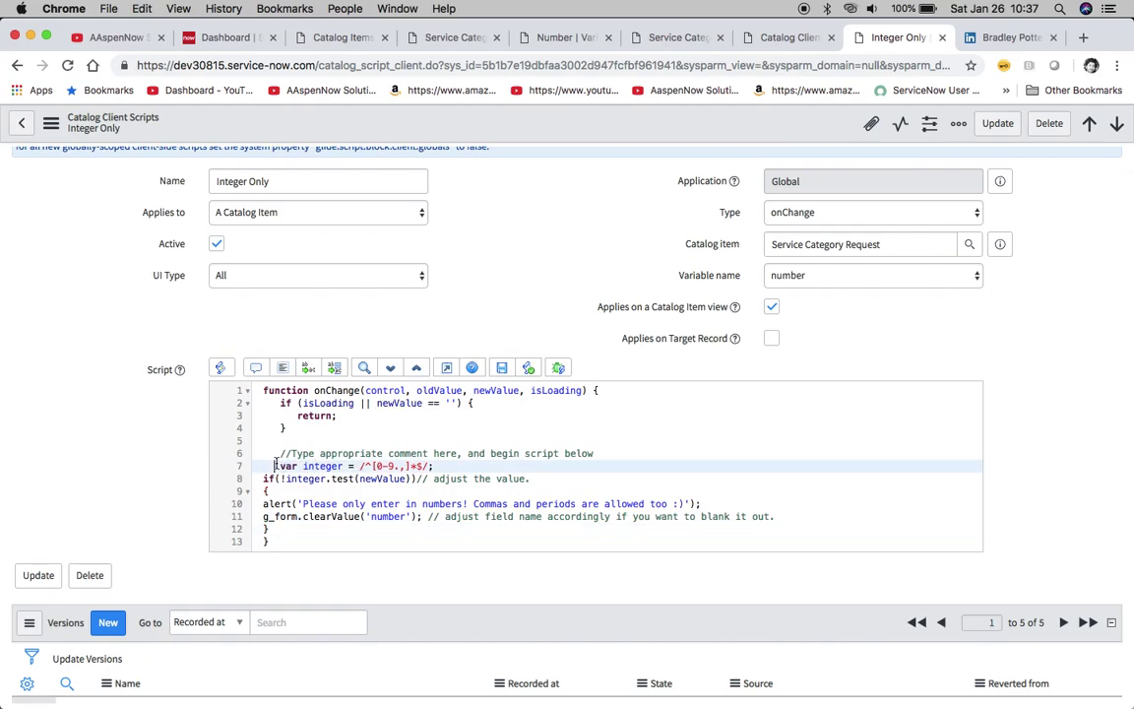
pyautogui.click(456, 463)
pyautogui.scroll(-1, 454, 463)
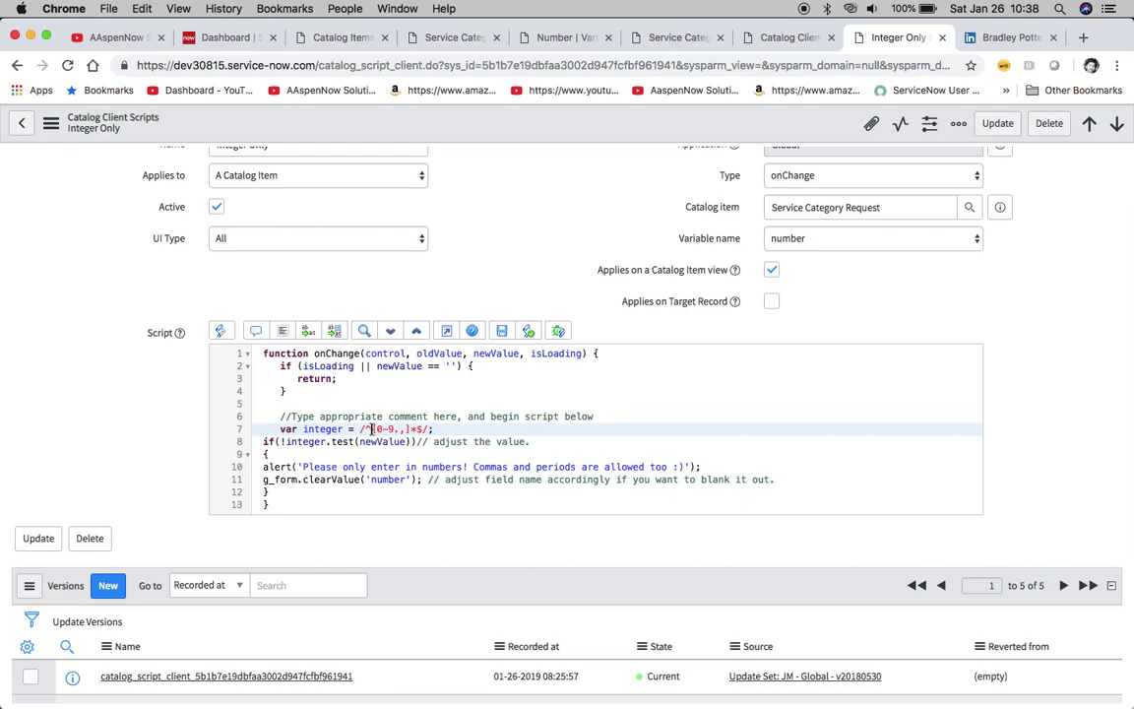
pyautogui.moveTo(379, 430); pyautogui.dragTo(400, 431)
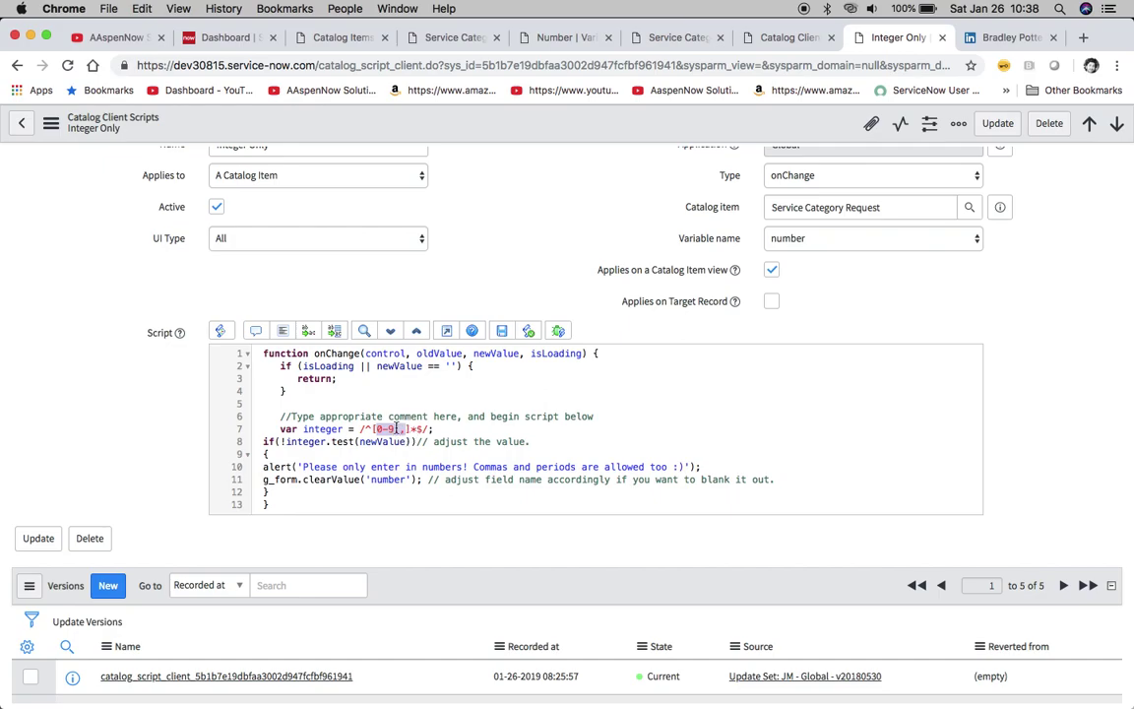
pyautogui.click(403, 434)
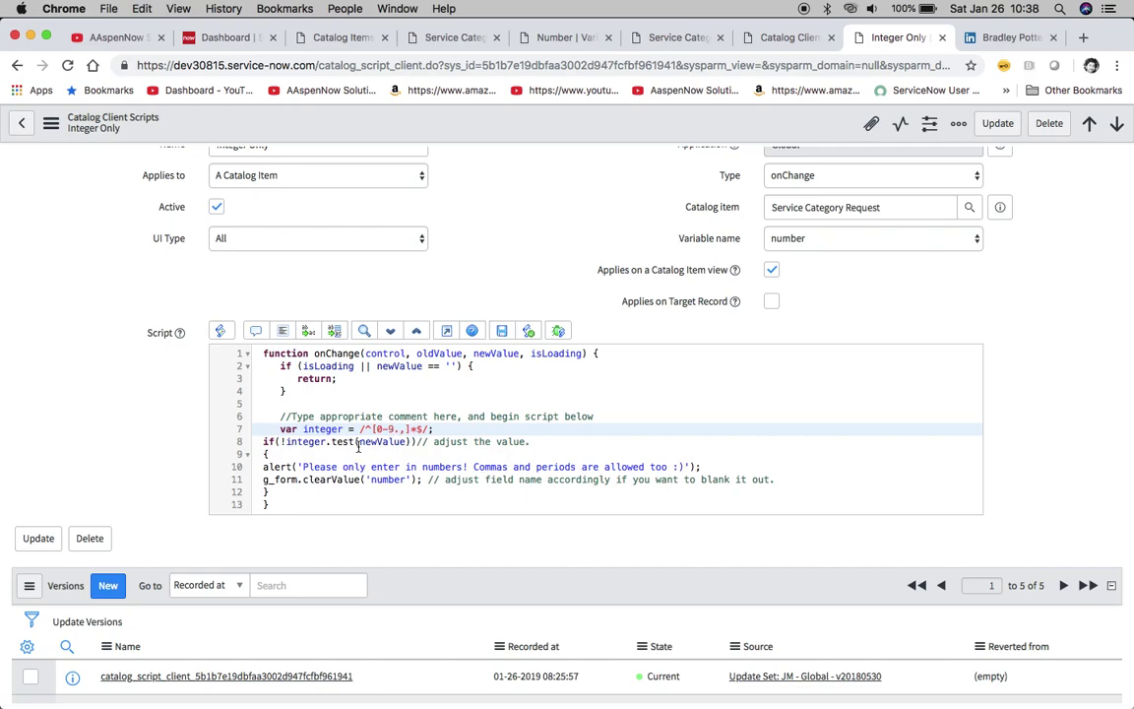
# Remove the period and comma from the integer regular expression, leaving /^[0-9]*$/, and save the Integer Only script.
pyautogui.click(304, 429)
pyautogui.click(405, 429)
pyautogui.press('BackSpace')
pyautogui.press('BackSpace')
pyautogui.click(51, 123)
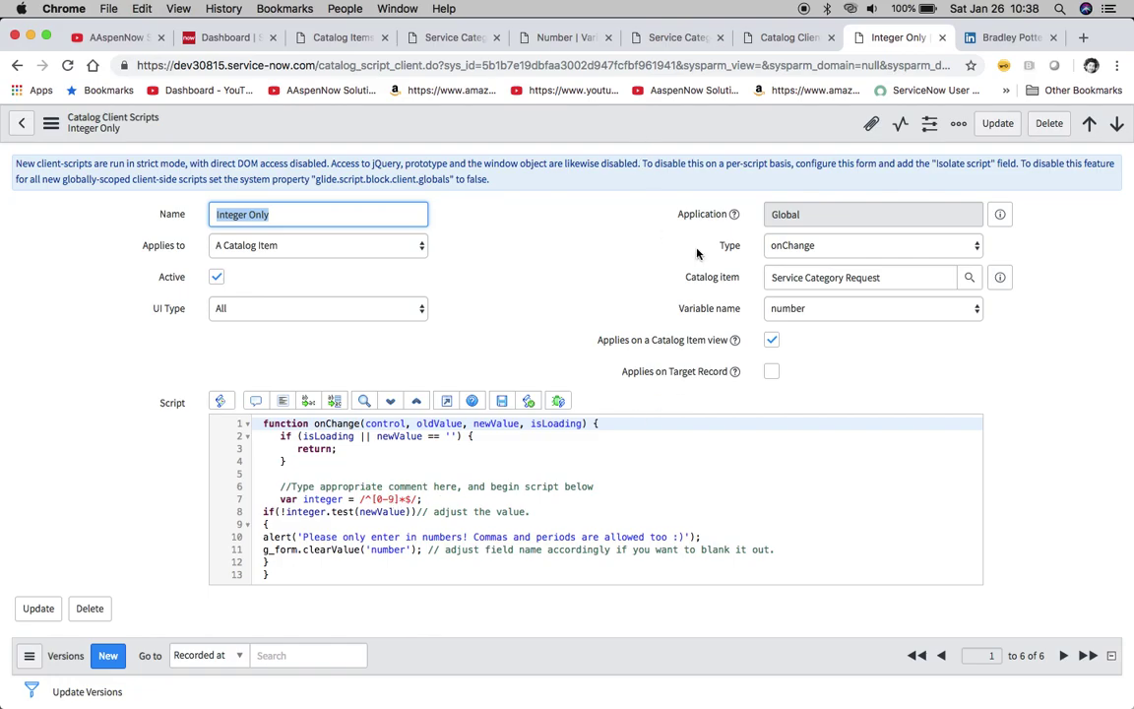
# Reload the Service Category Request order form and test its Number field with a comma.
pyautogui.click(663, 39)
pyautogui.click(67, 66)
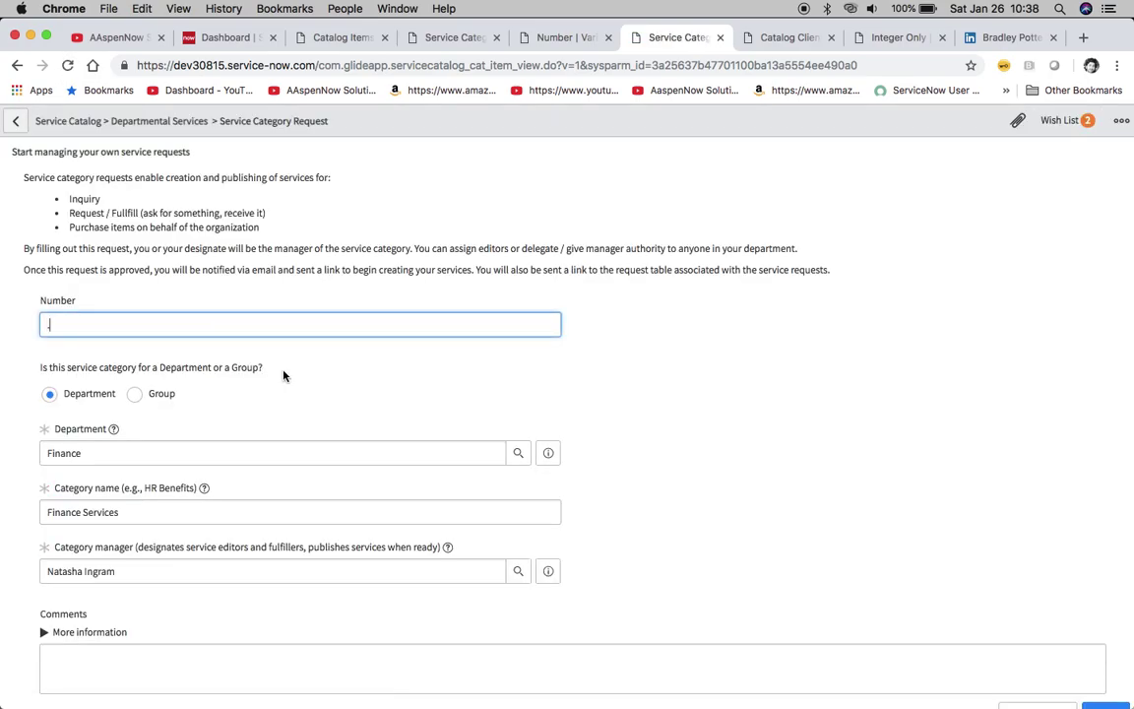
pyautogui.write(',')
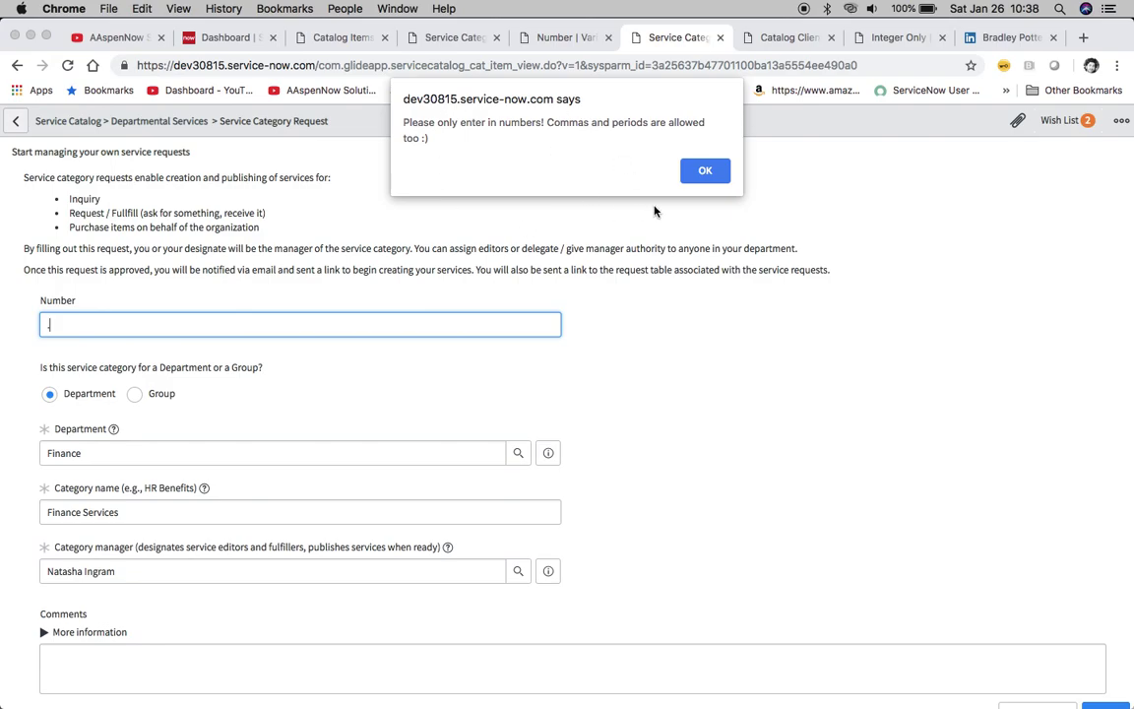
# Add the period and comma back to the Integer Only script's regular expression, making it /^[0-9.,]*$/, and save the script.
pyautogui.click(705, 173)
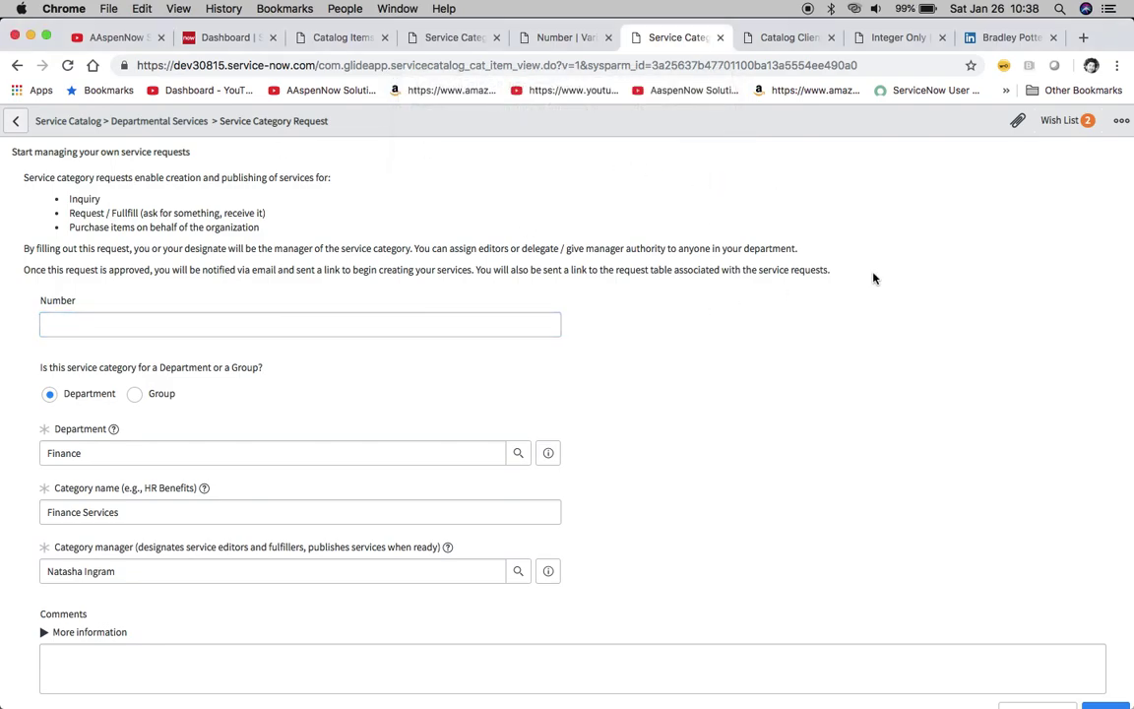
pyautogui.click(886, 38)
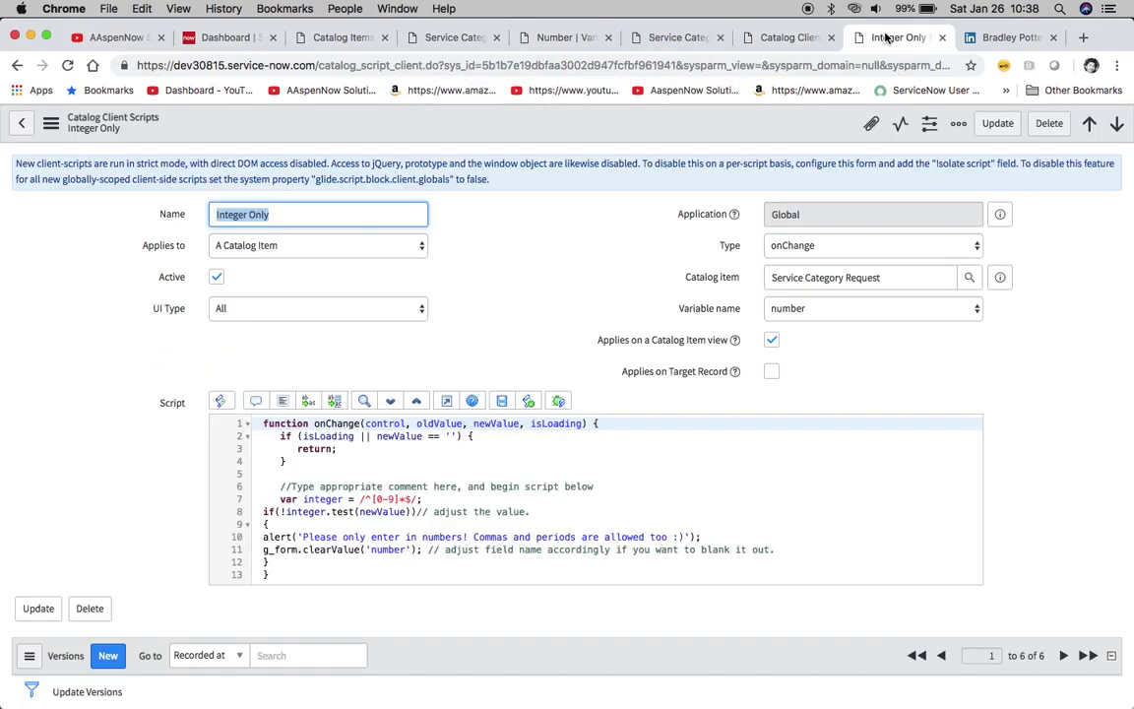
pyautogui.click(398, 499)
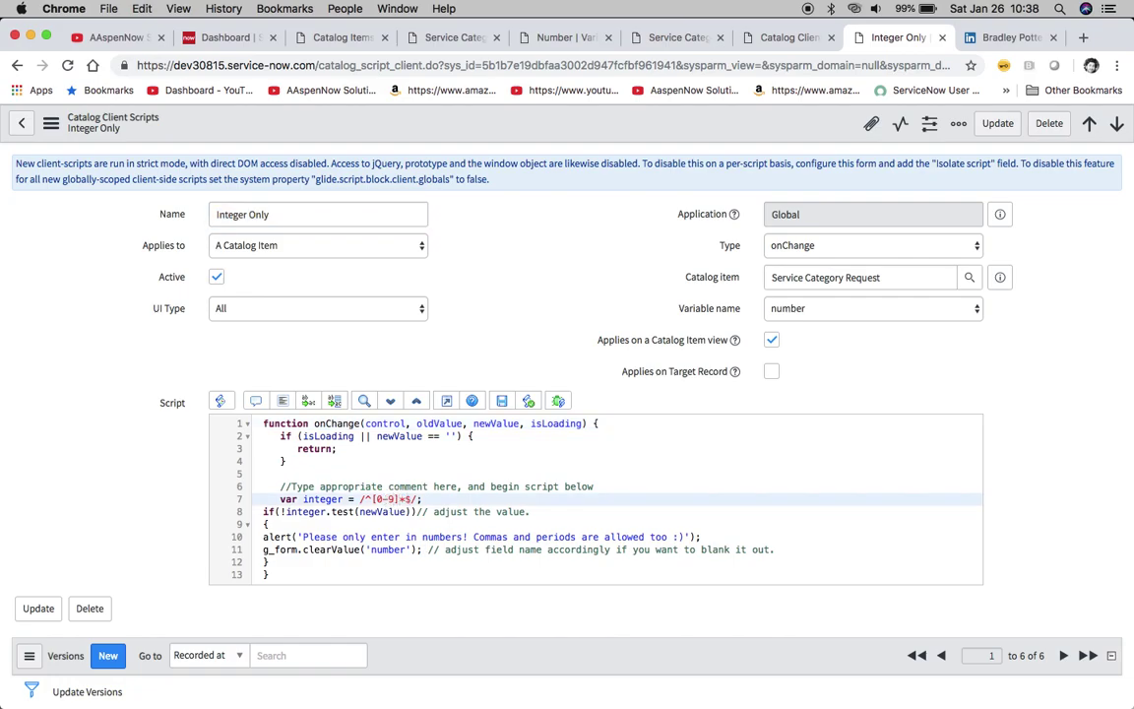
pyautogui.write('.,')
pyautogui.click(51, 123)
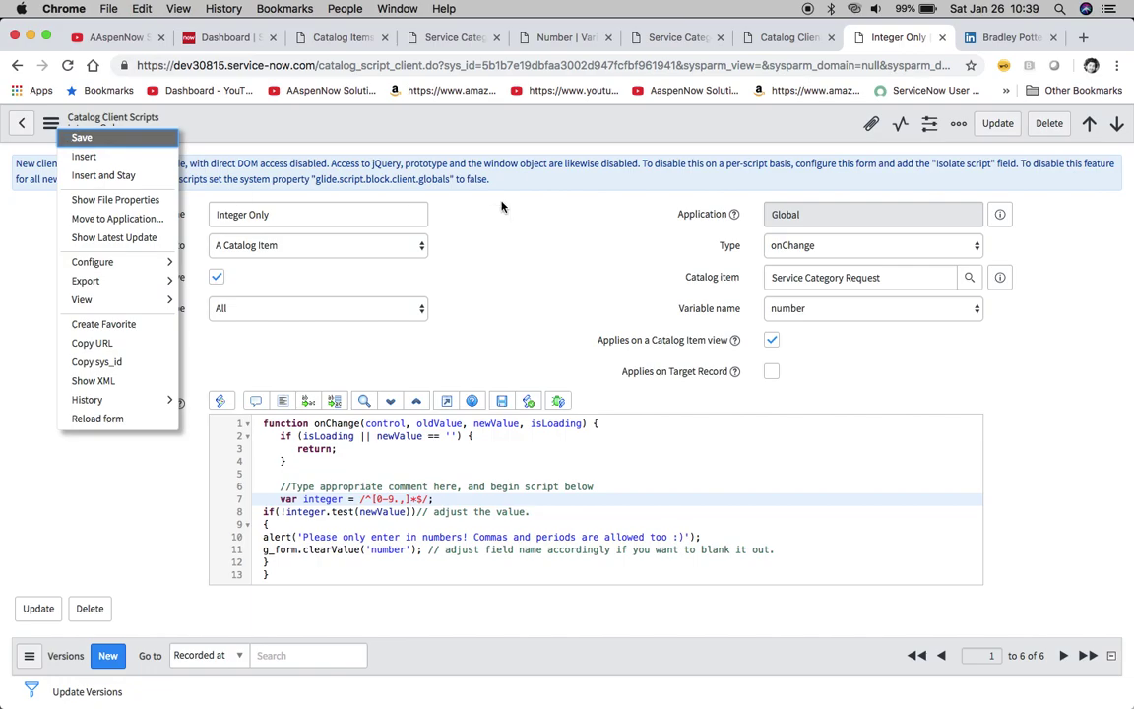
pyautogui.click(64, 136)
# Reload the Service Category Request order form and test its Number field with the decimal value 1.0.
pyautogui.click(679, 39)
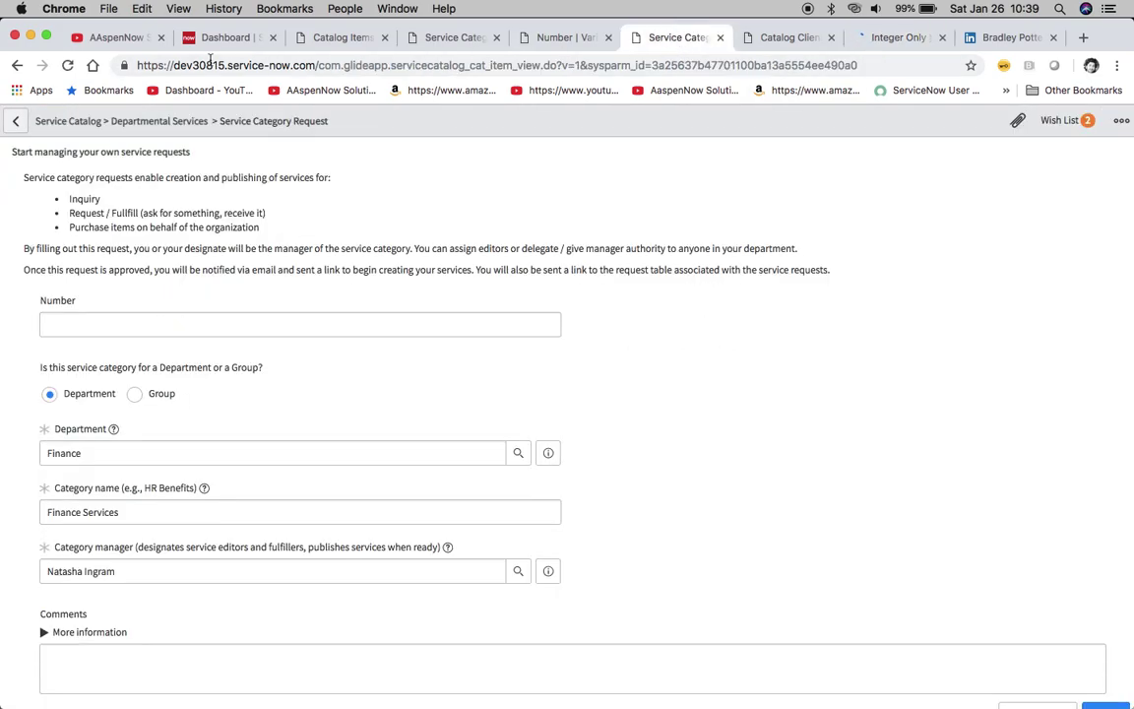
pyautogui.click(67, 65)
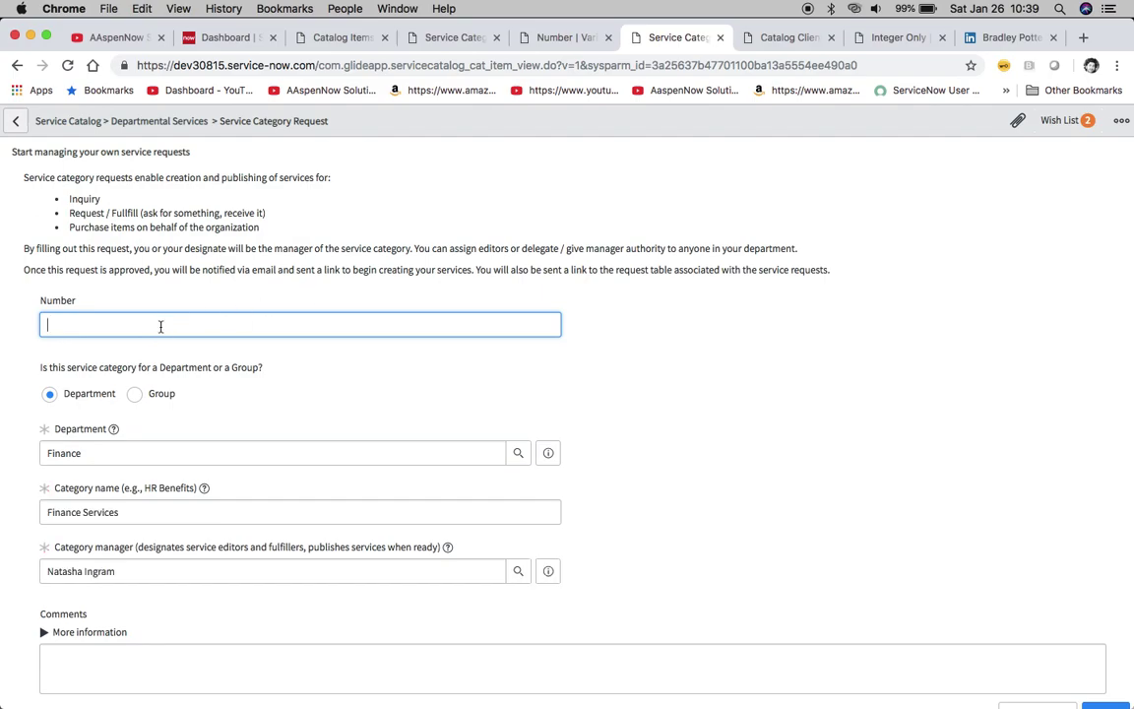
pyautogui.write('01.0')
pyautogui.click(446, 398)
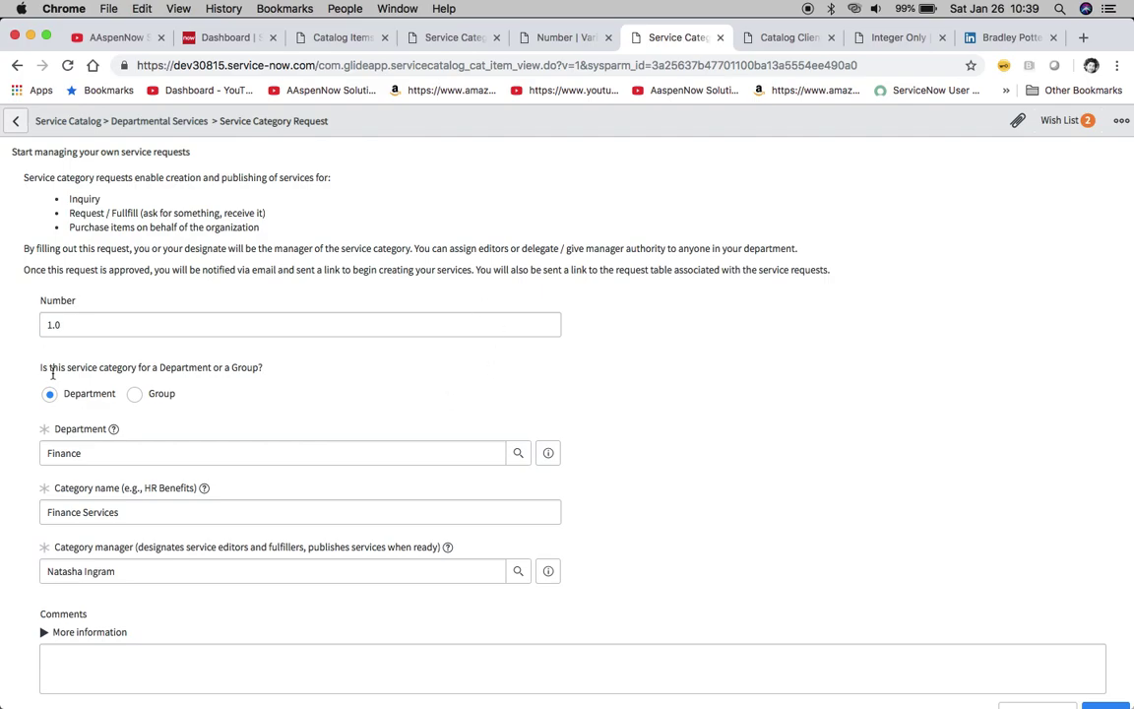
# Replace the Number field's value with the word "one" to test non-numeric input, and dismiss the resulting alert.
pyautogui.click(116, 329)
pyautogui.press('BackSpace')
pyautogui.press('BackSpace')
pyautogui.press('BackSpace')
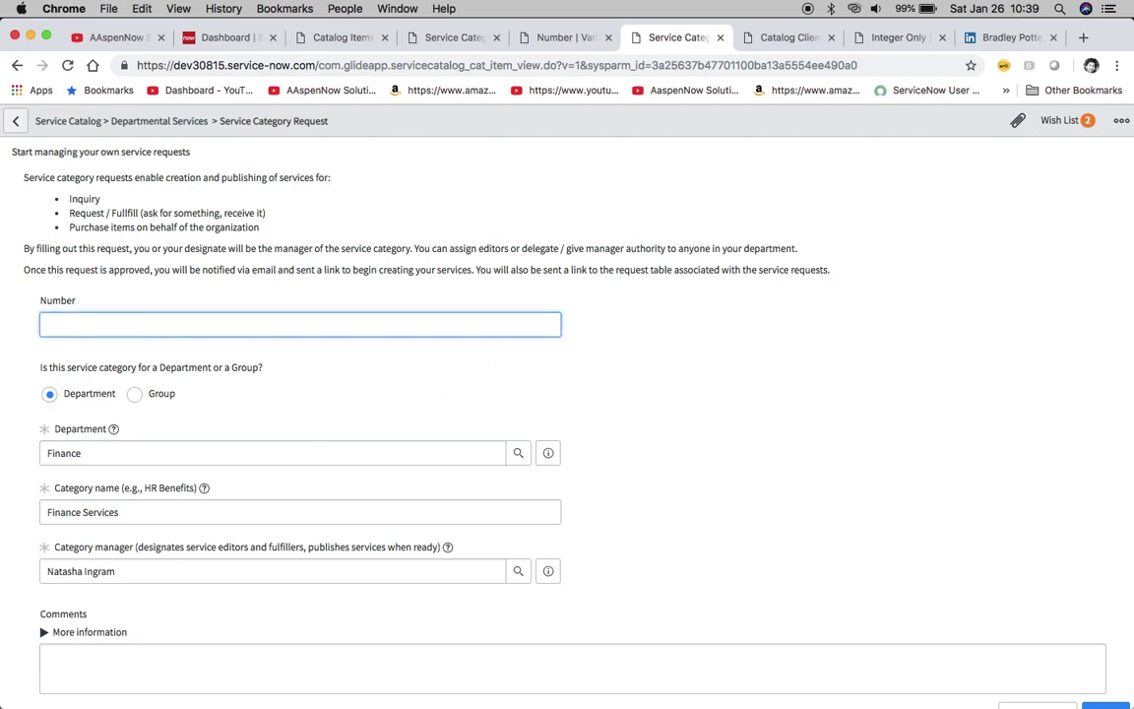
pyautogui.write('one')
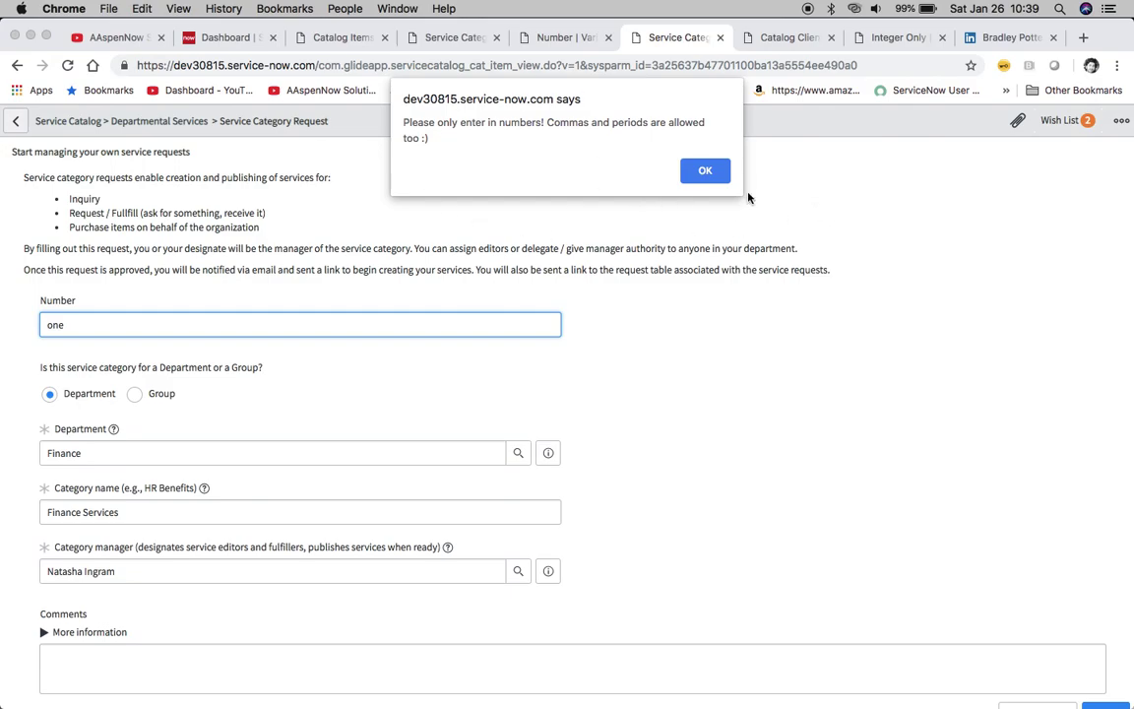
pyautogui.click(708, 169)
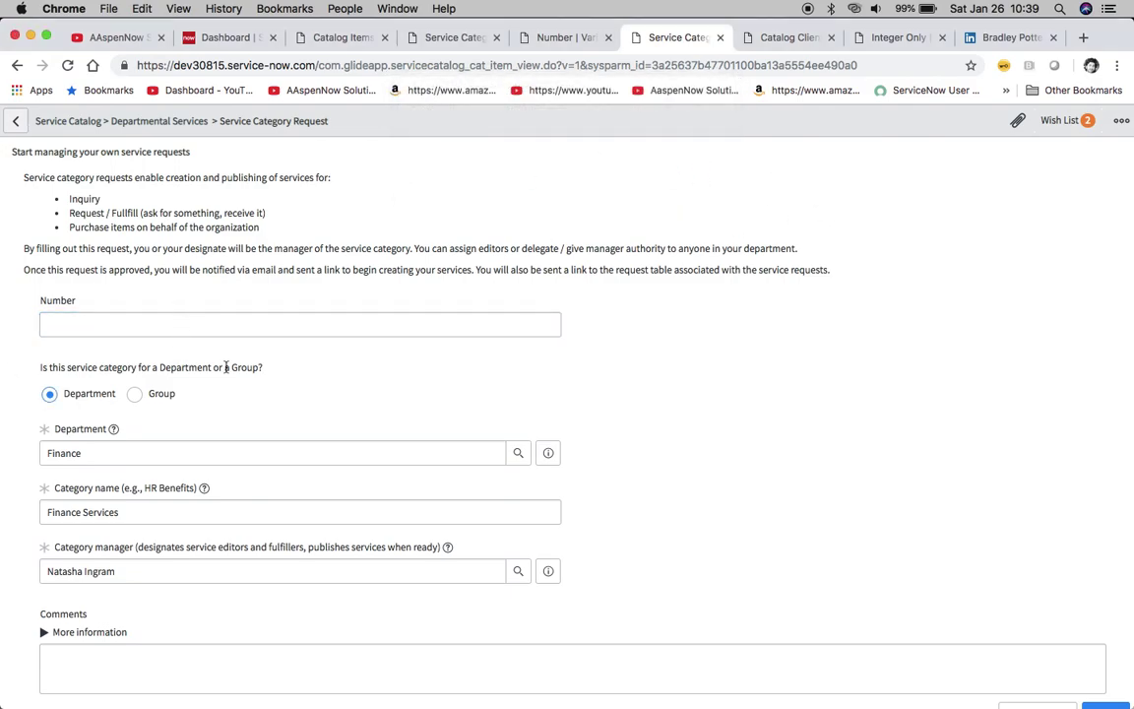